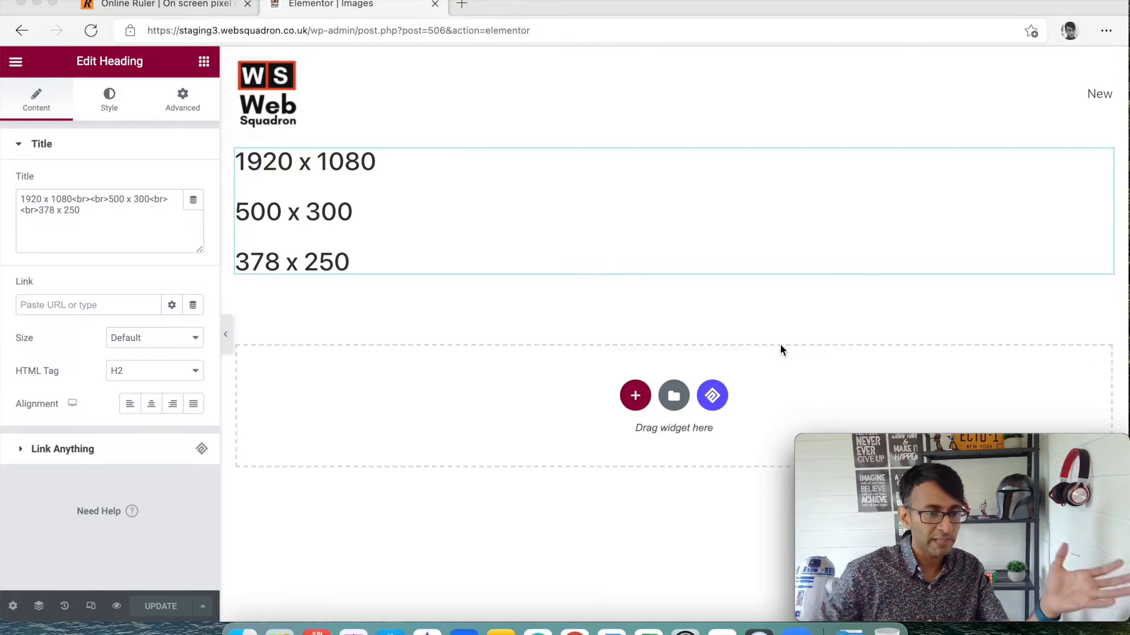
Step: Begin inline editing of the heading to list the three image sizes
{"action": "left_click", "coordinate": [399, 166]}
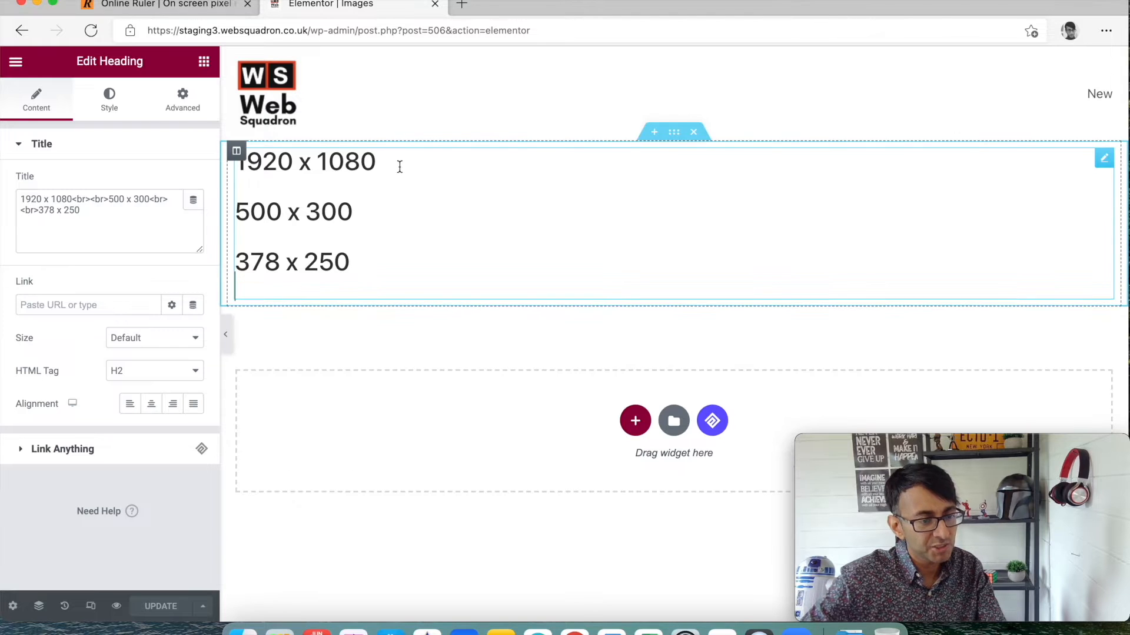
{"action": "left_click_drag", "start_coordinate": [399, 166], "coordinate": [236, 162]}
{"action": "left_click", "coordinate": [527, 183]}
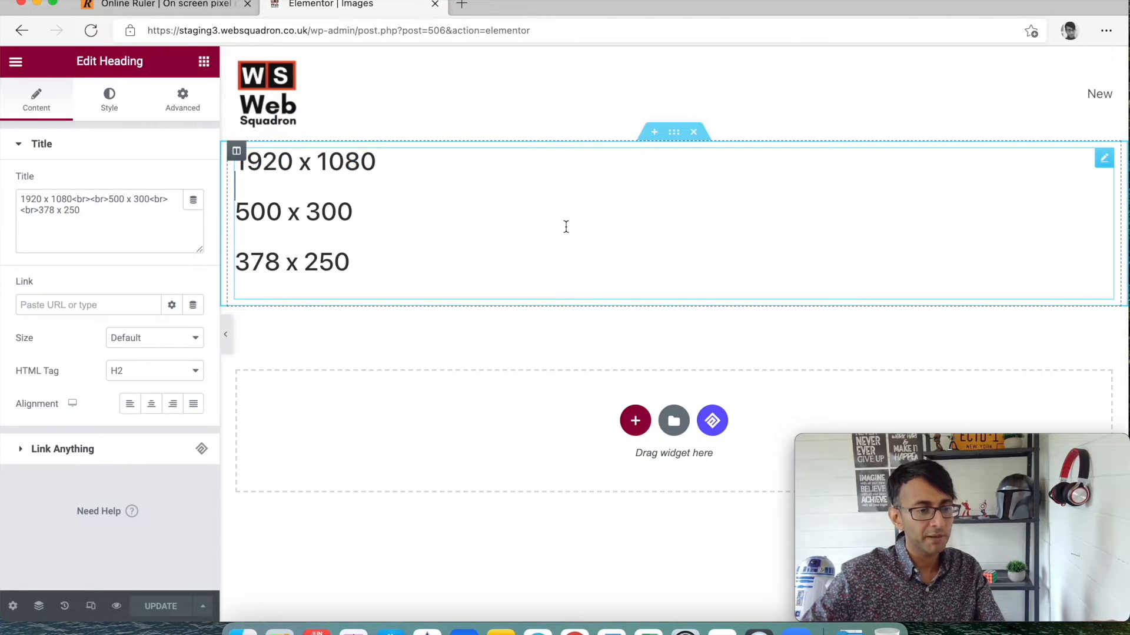
{"action": "mouse_move", "coordinate": [670, 105]}
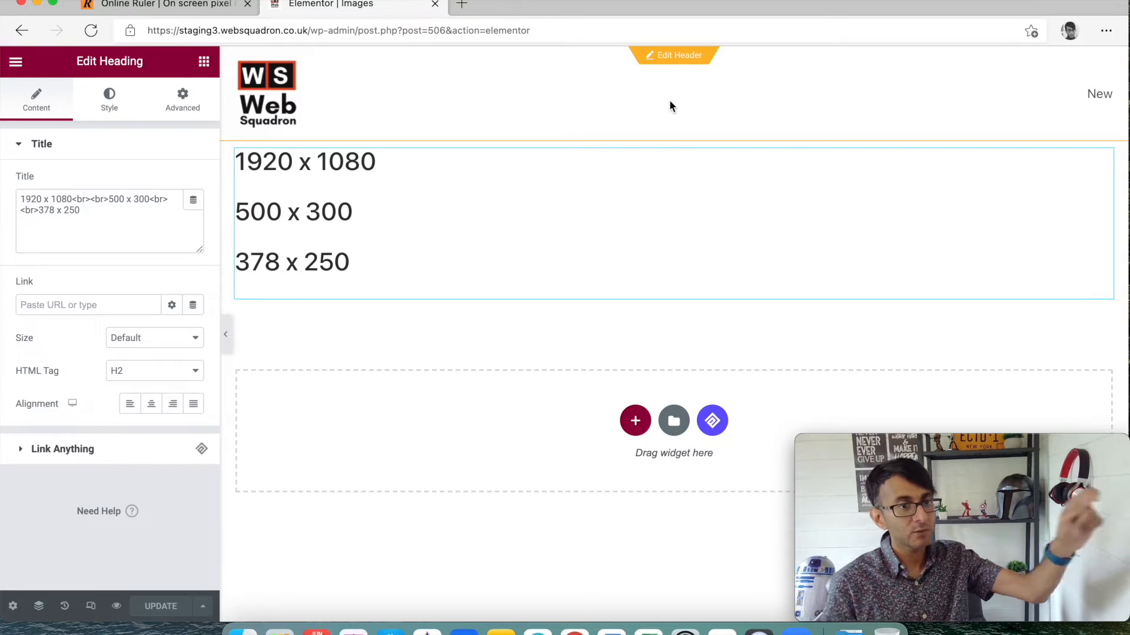
{"action": "left_click", "coordinate": [340, 30]}
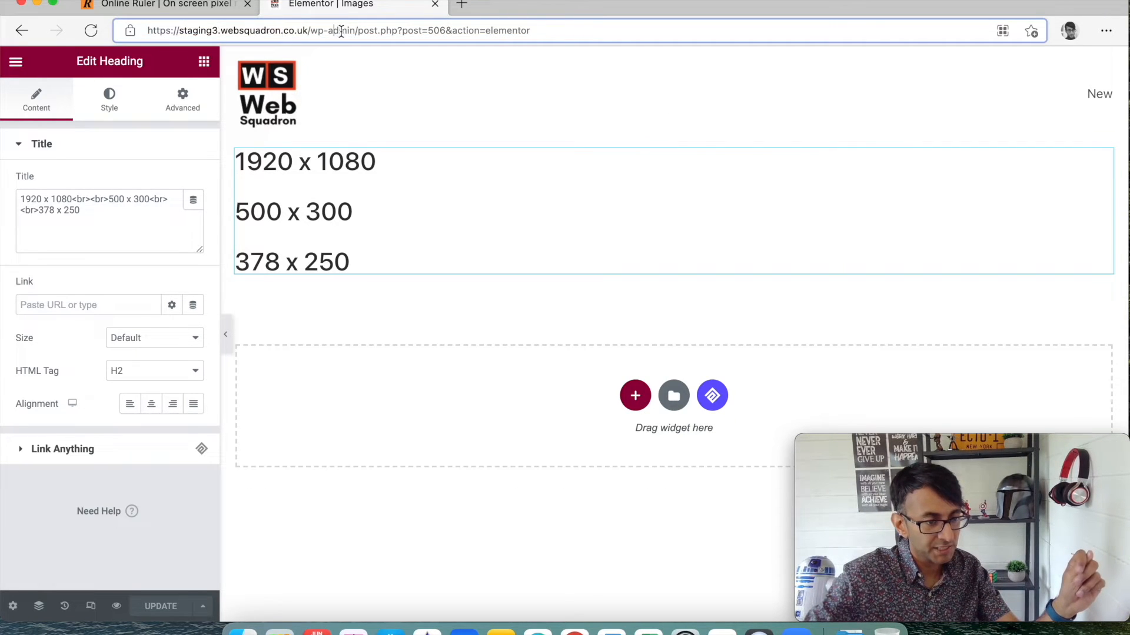
Step: Trim the URL to /wp-admin, view the installed plugins, then go to the Media Library
{"action": "left_click_drag", "start_coordinate": [357, 30], "coordinate": [530, 30]}
{"action": "key", "text": "BackSpace"}
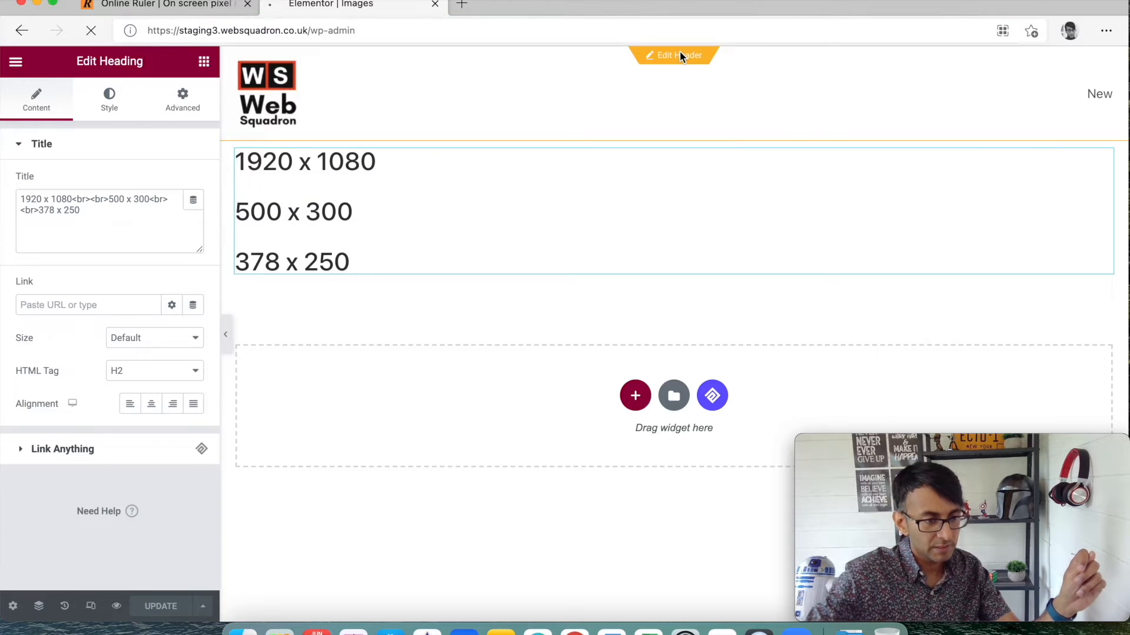
{"action": "key", "text": "Return"}
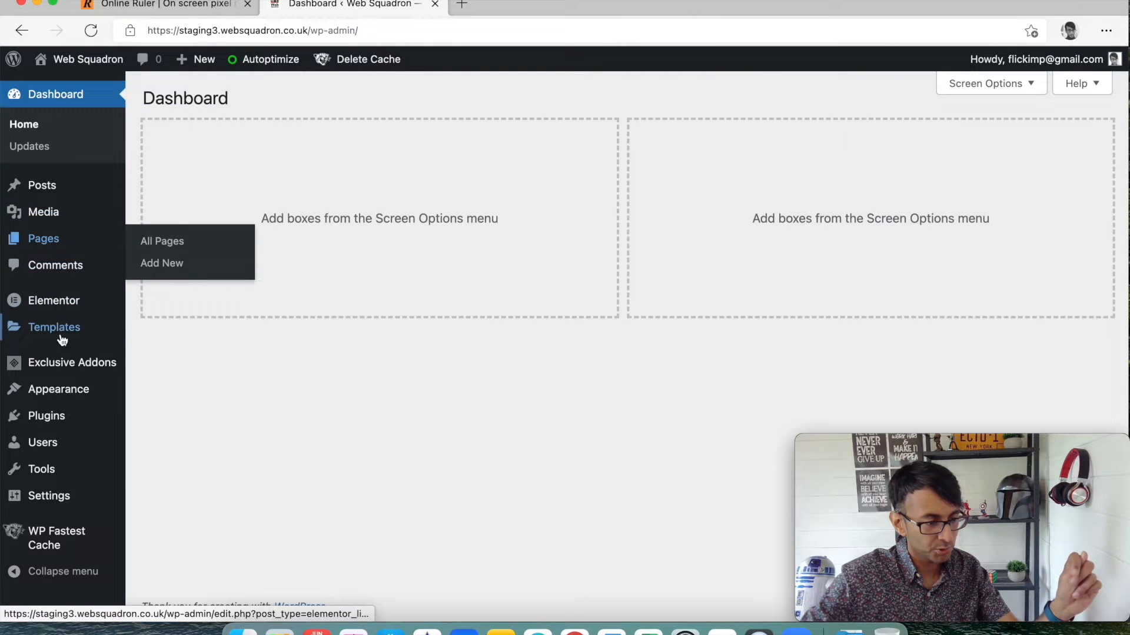
{"action": "mouse_move", "coordinate": [45, 416]}
{"action": "left_click", "coordinate": [170, 420]}
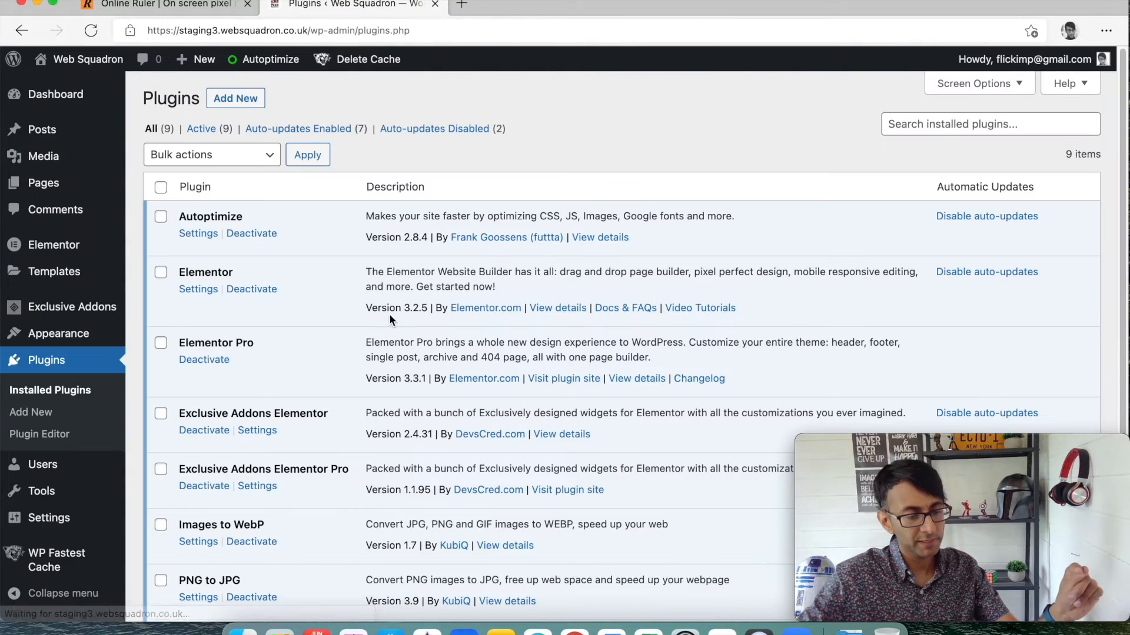
{"action": "scroll", "coordinate": [389, 318], "scroll_direction": "down", "scroll_amount": 5}
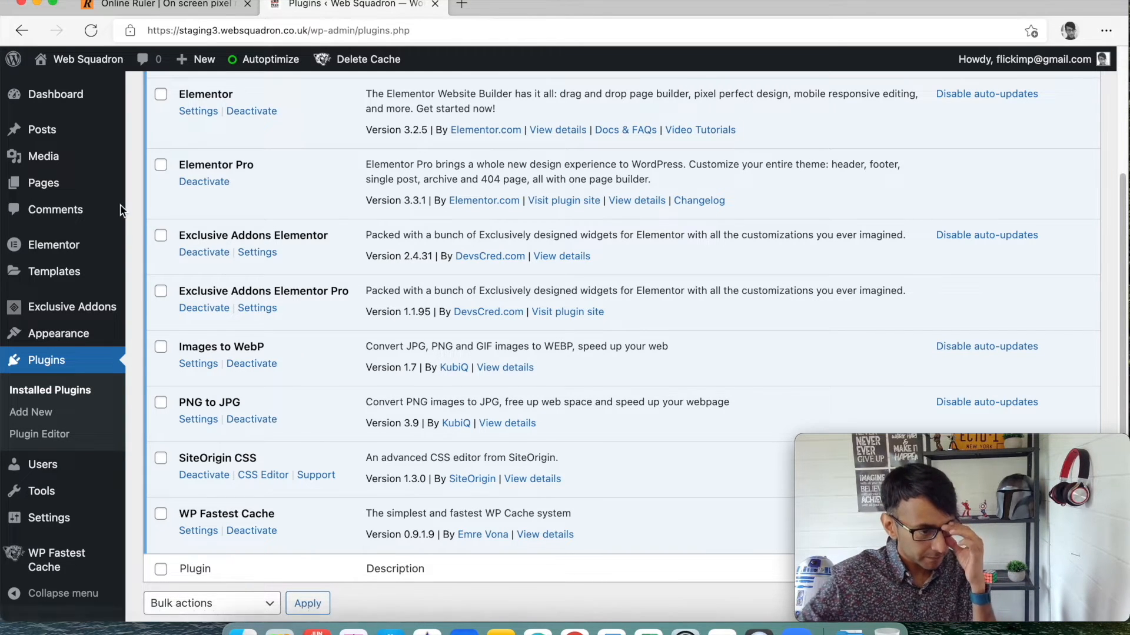
{"action": "mouse_move", "coordinate": [44, 156]}
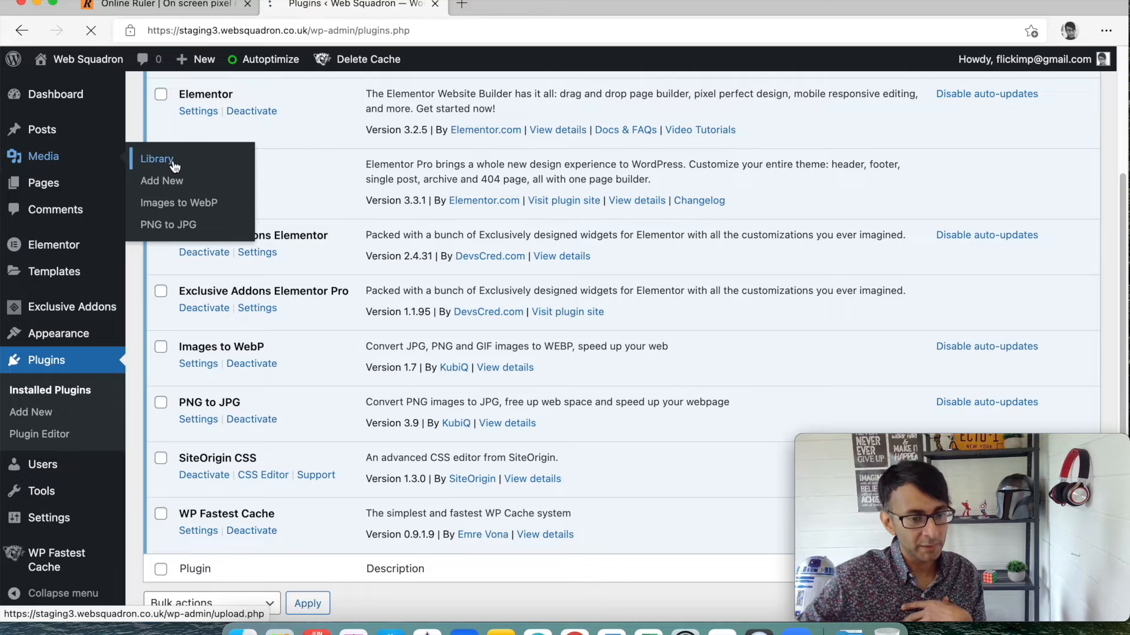
{"action": "left_click", "coordinate": [158, 160]}
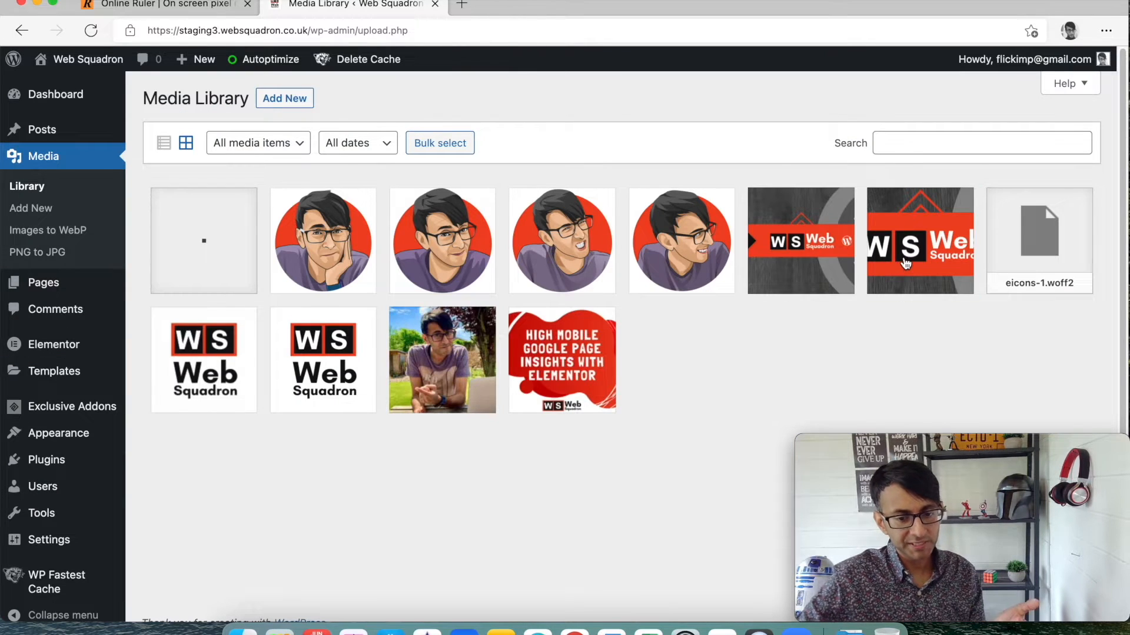
Step: Select the 1920 × 561 Web Squadron banner and open its image editor
{"action": "left_click", "coordinate": [904, 263]}
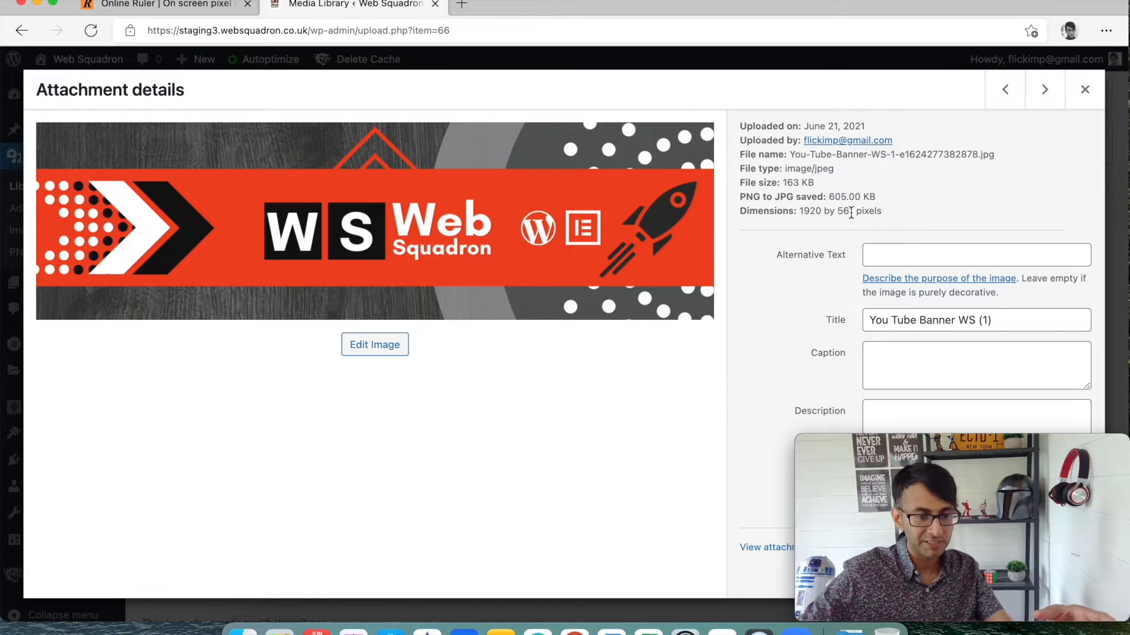
{"action": "left_click", "coordinate": [385, 349]}
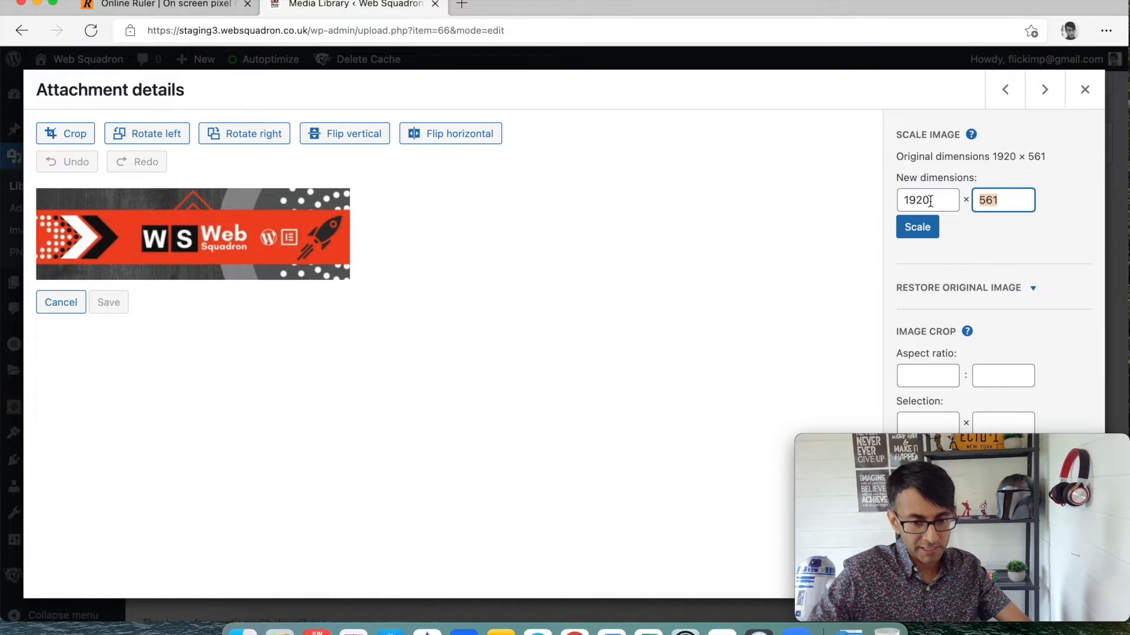
Step: Try a 500 scale width, abandon it, confirm the banner stays 1920 × 561 and return to the library
{"action": "left_click_drag", "start_coordinate": [934, 200], "coordinate": [893, 202]}
{"action": "type", "text": "500"}
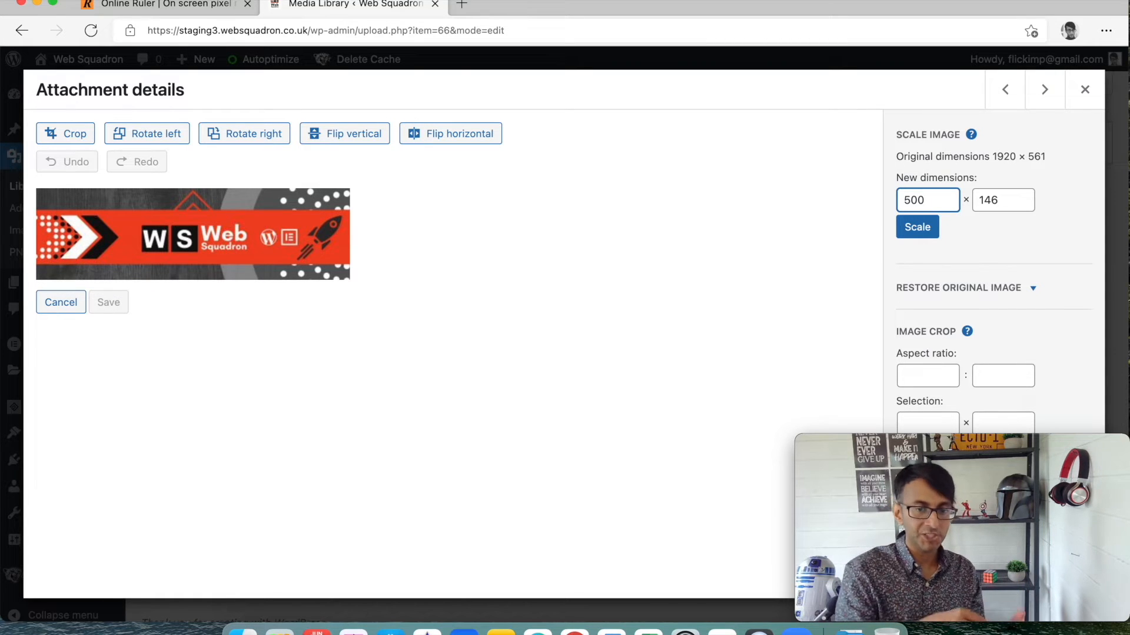
{"action": "left_click", "coordinate": [1085, 89]}
{"action": "left_click", "coordinate": [895, 239]}
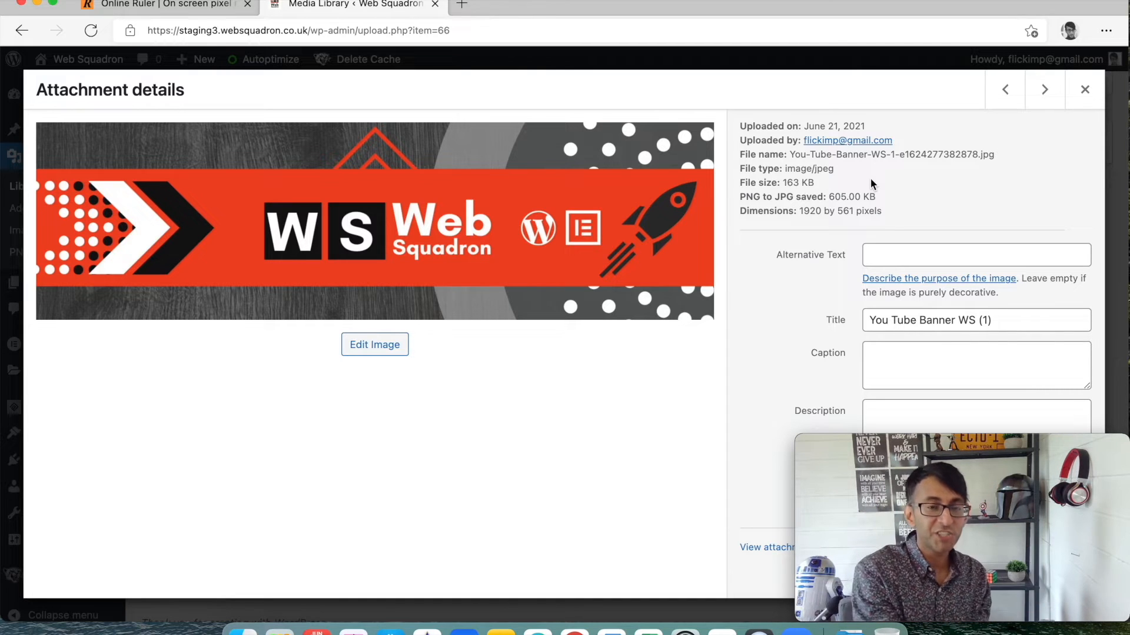
{"action": "left_click", "coordinate": [944, 207]}
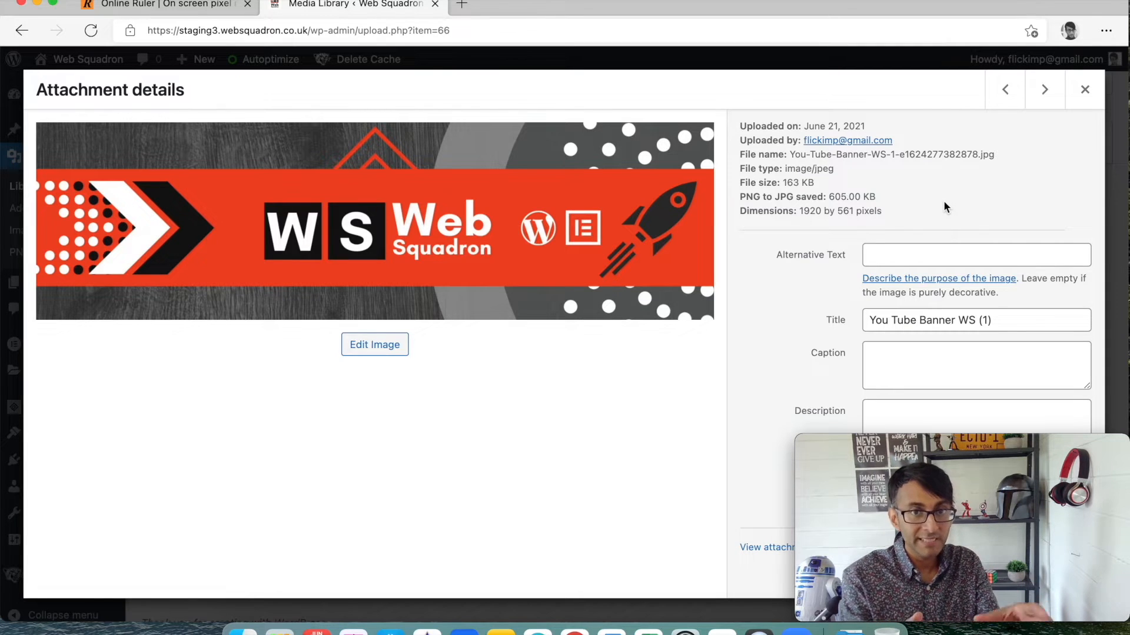
{"action": "left_click", "coordinate": [1085, 89]}
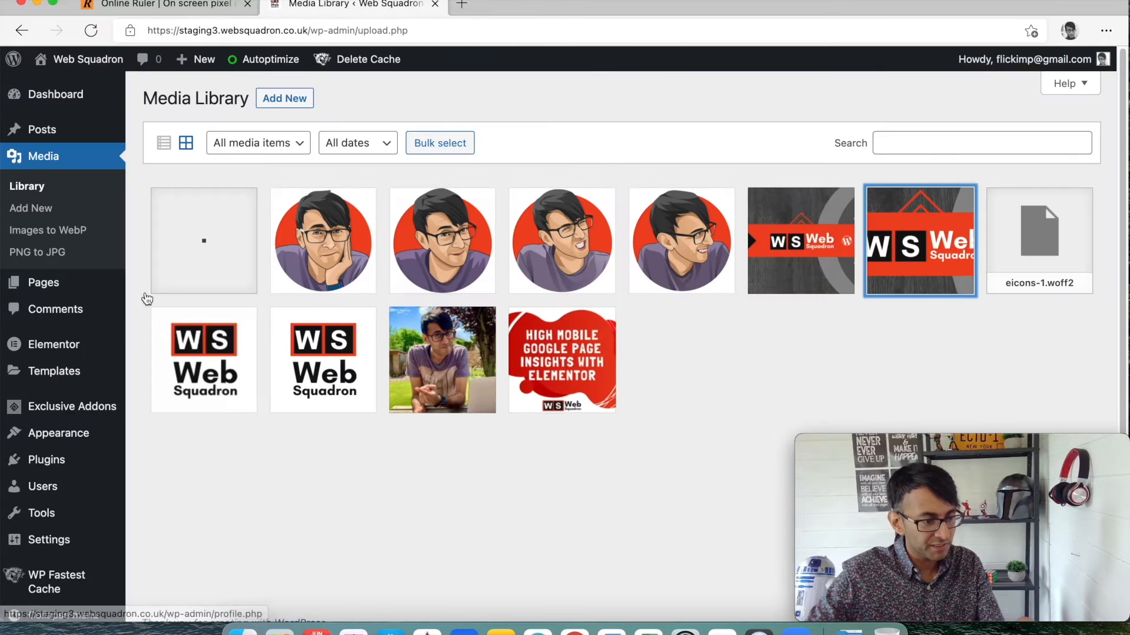
{"action": "mouse_move", "coordinate": [47, 460]}
{"action": "left_click", "coordinate": [152, 462]}
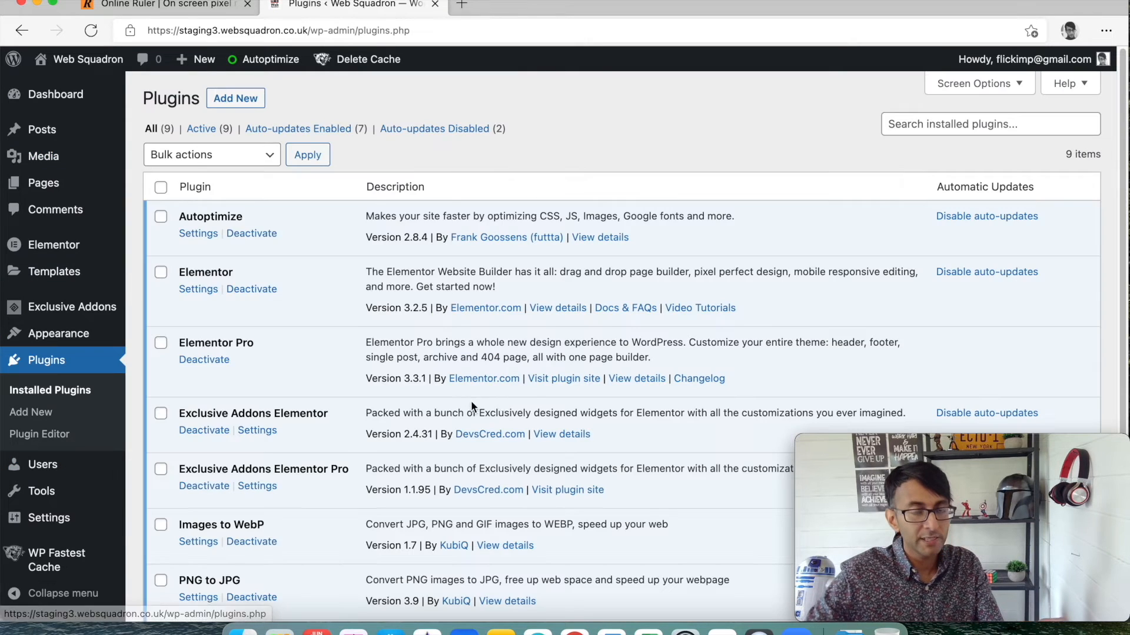
{"action": "scroll", "coordinate": [474, 392], "scroll_direction": "down", "scroll_amount": 3}
{"action": "scroll", "coordinate": [353, 424], "scroll_direction": "down", "scroll_amount": 2}
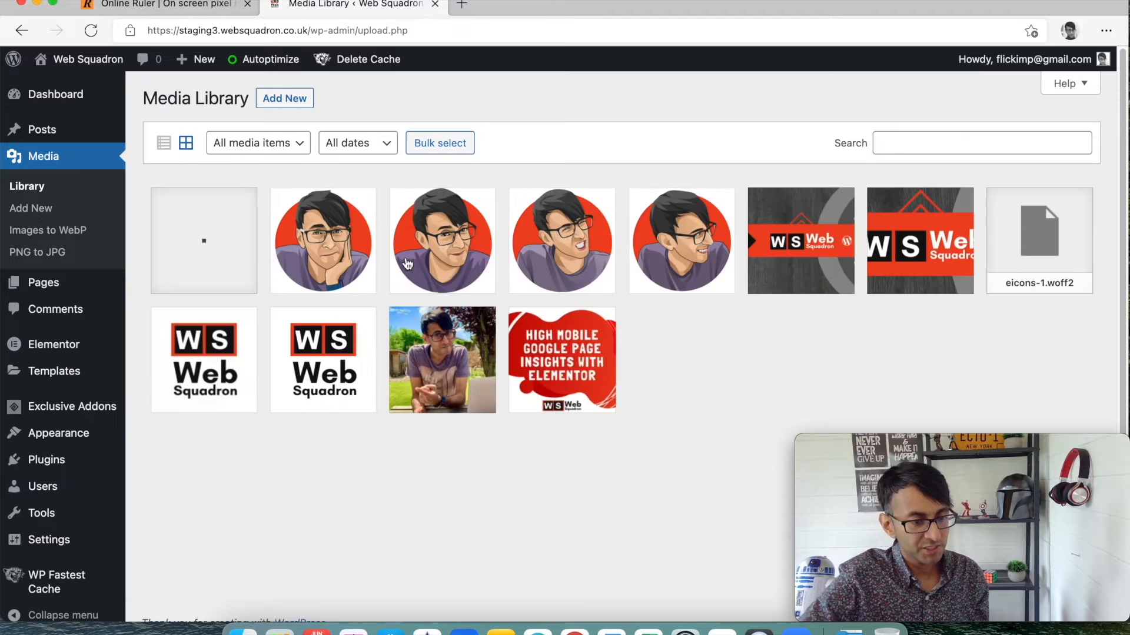
Step: Compare the 400 × 225 banner with the 1920 × 561 one, then bring up its image editor
{"action": "left_click", "coordinate": [794, 243]}
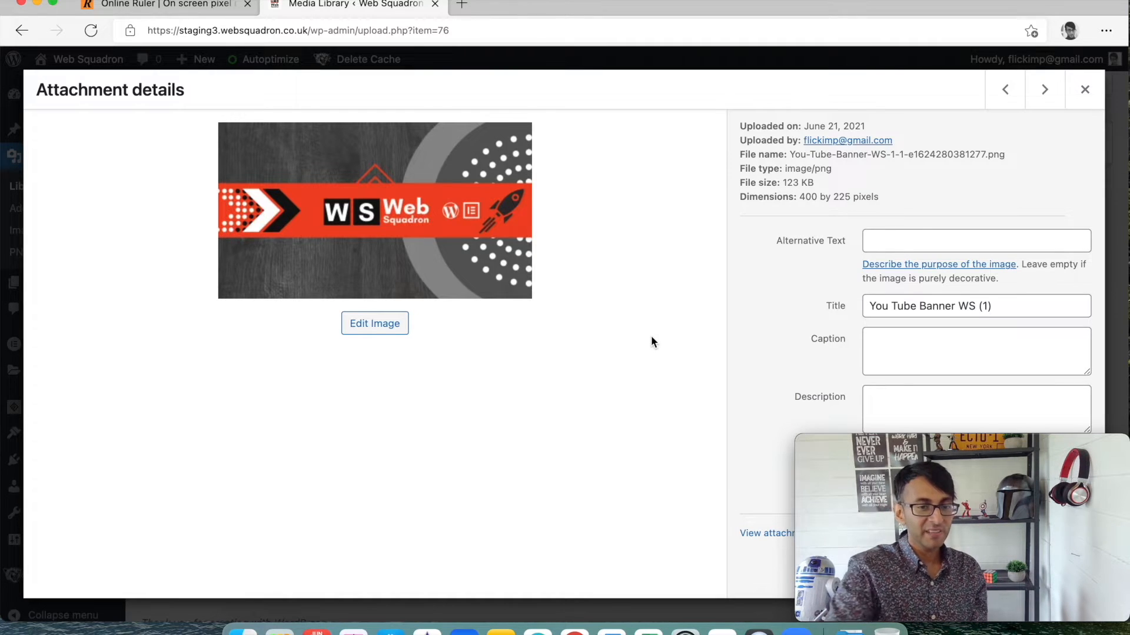
{"action": "left_click", "coordinate": [1045, 89]}
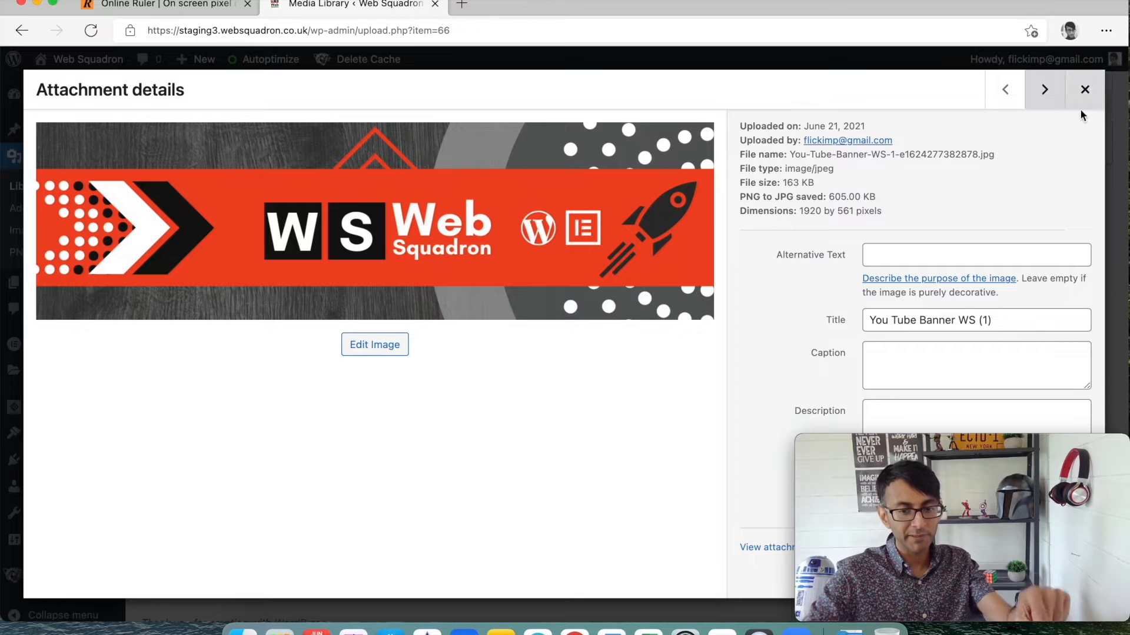
{"action": "left_click", "coordinate": [1005, 89]}
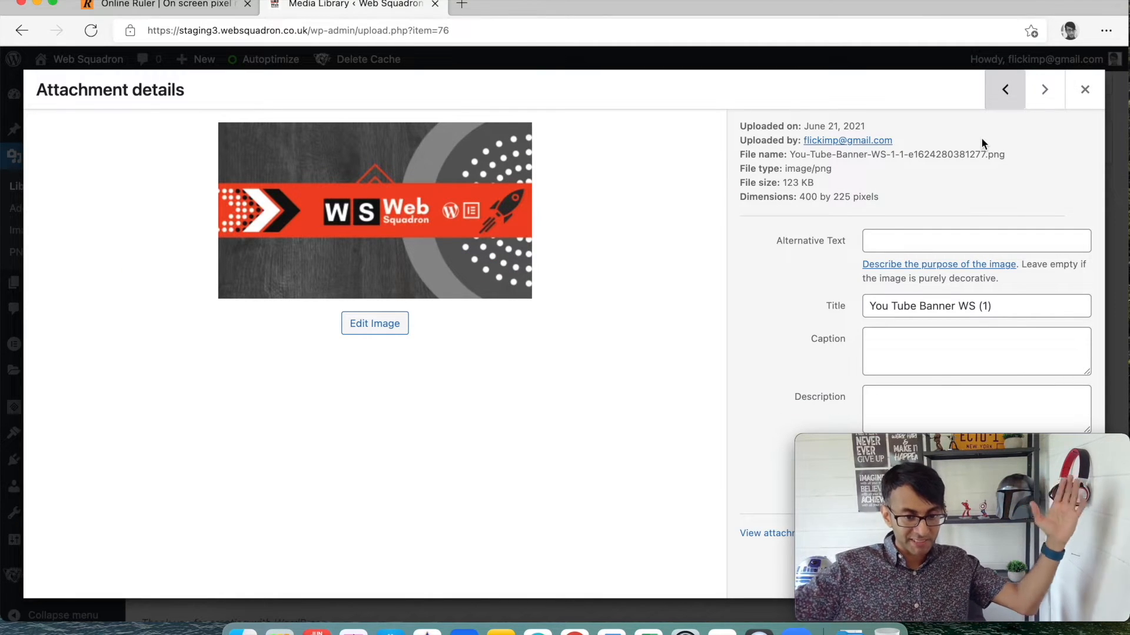
{"action": "left_click", "coordinate": [1044, 90]}
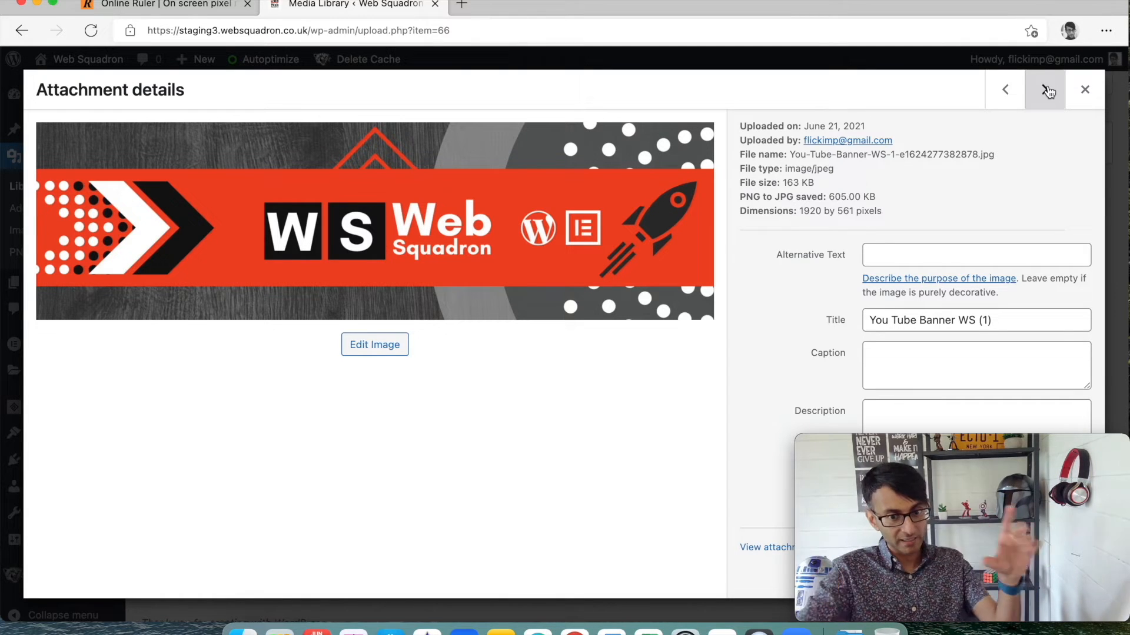
{"action": "left_click", "coordinate": [1004, 90]}
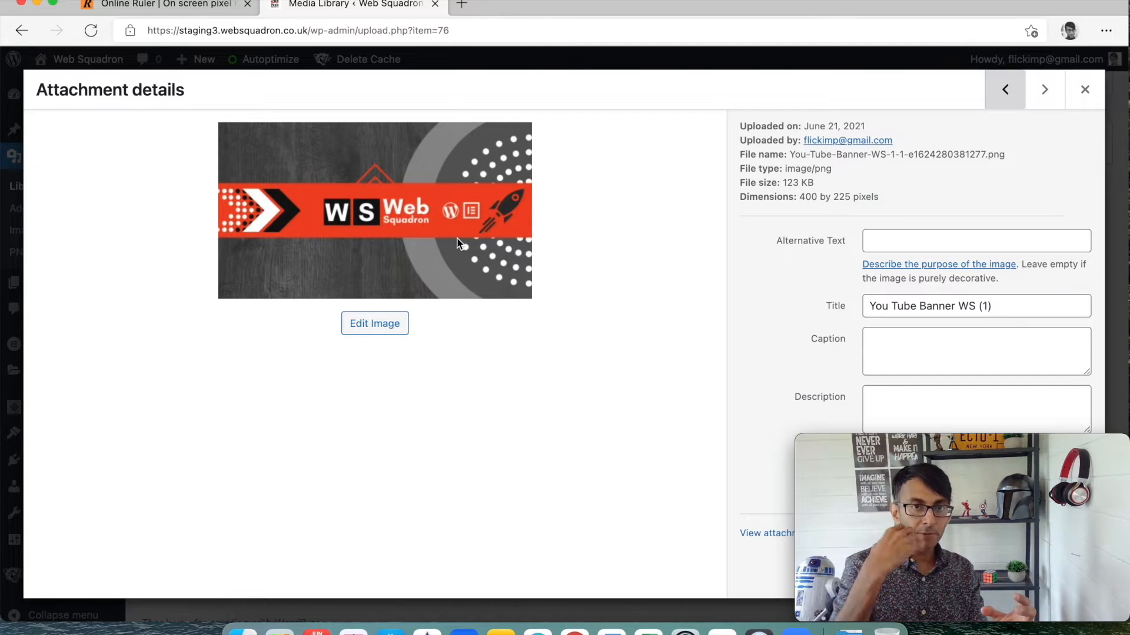
{"action": "left_click", "coordinate": [374, 323]}
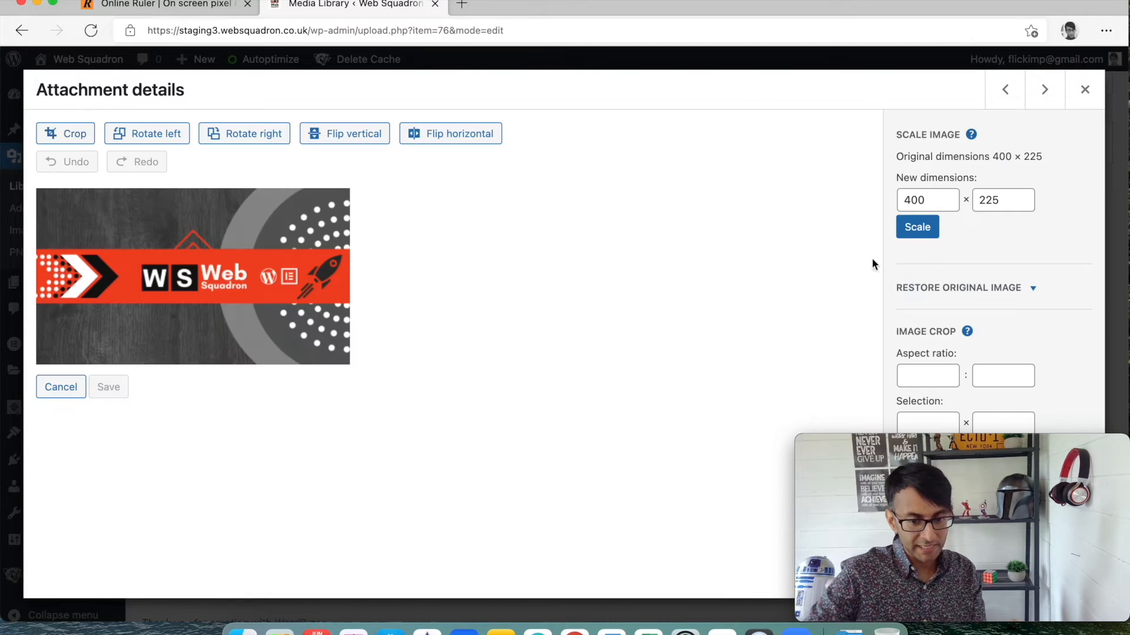
{"action": "type", "text": "22"}
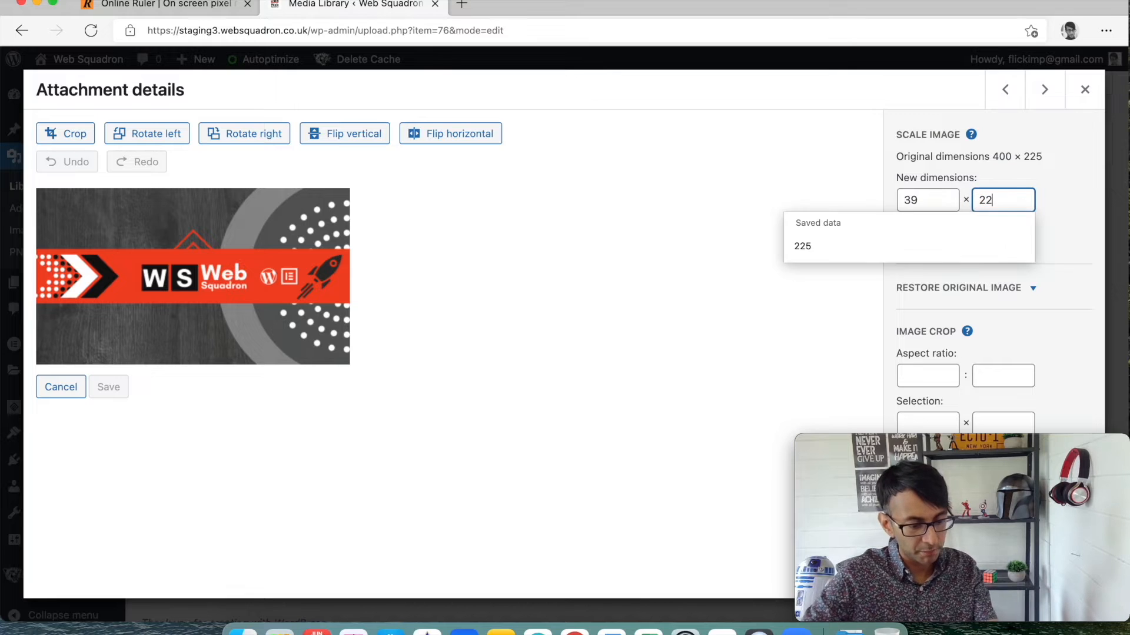
{"action": "type", "text": "5"}
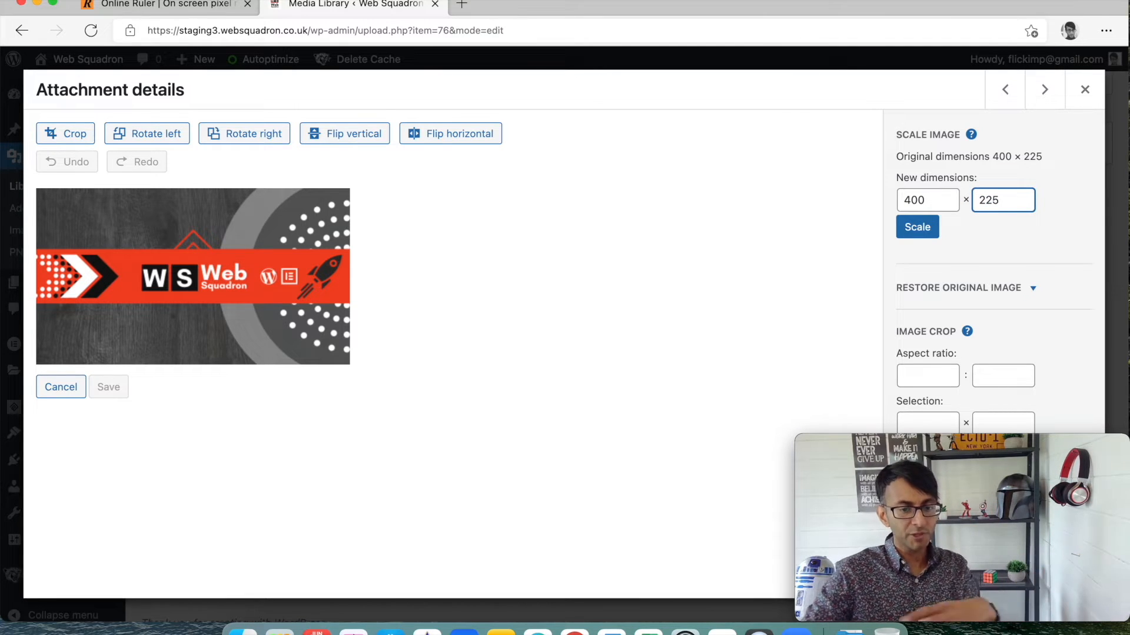
{"action": "left_click", "coordinate": [1085, 89]}
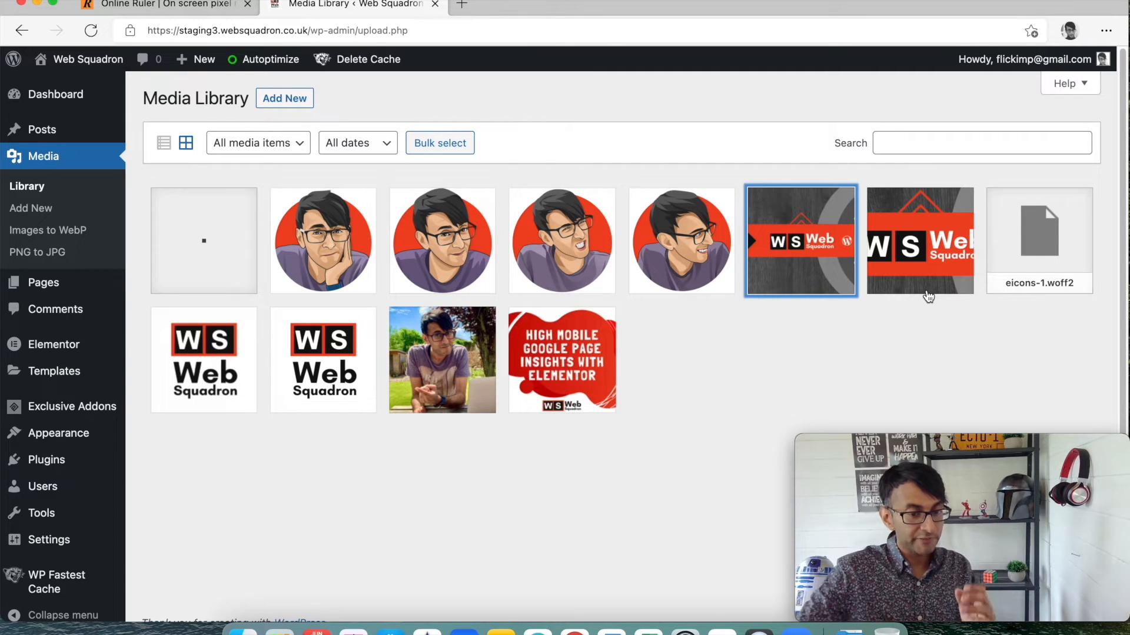
{"action": "left_click", "coordinate": [919, 240]}
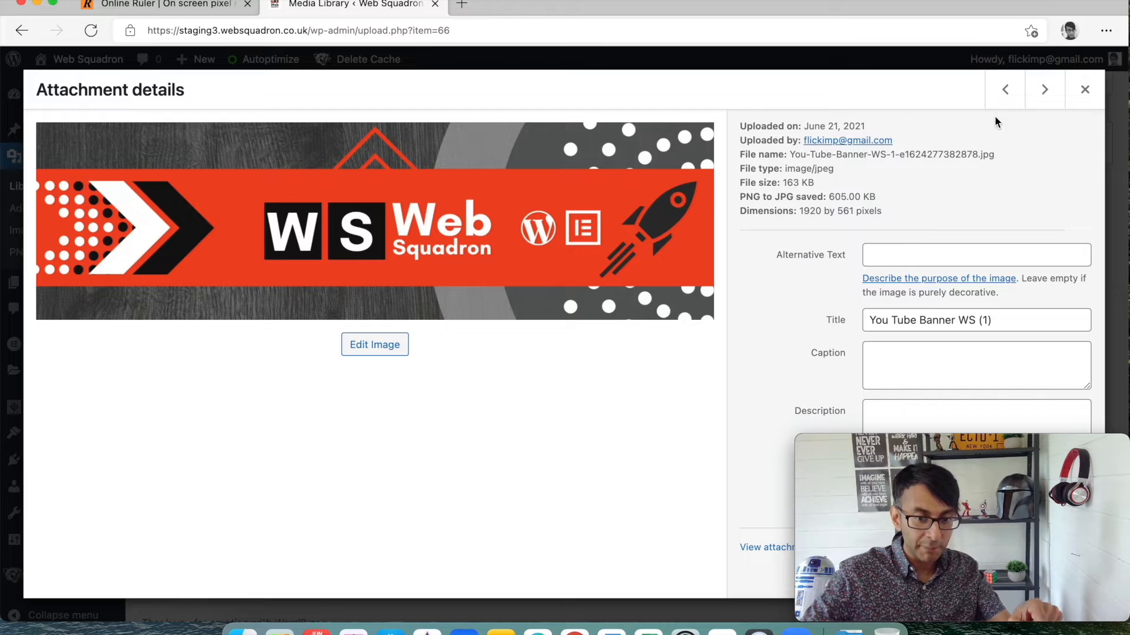
{"action": "left_click", "coordinate": [1005, 90]}
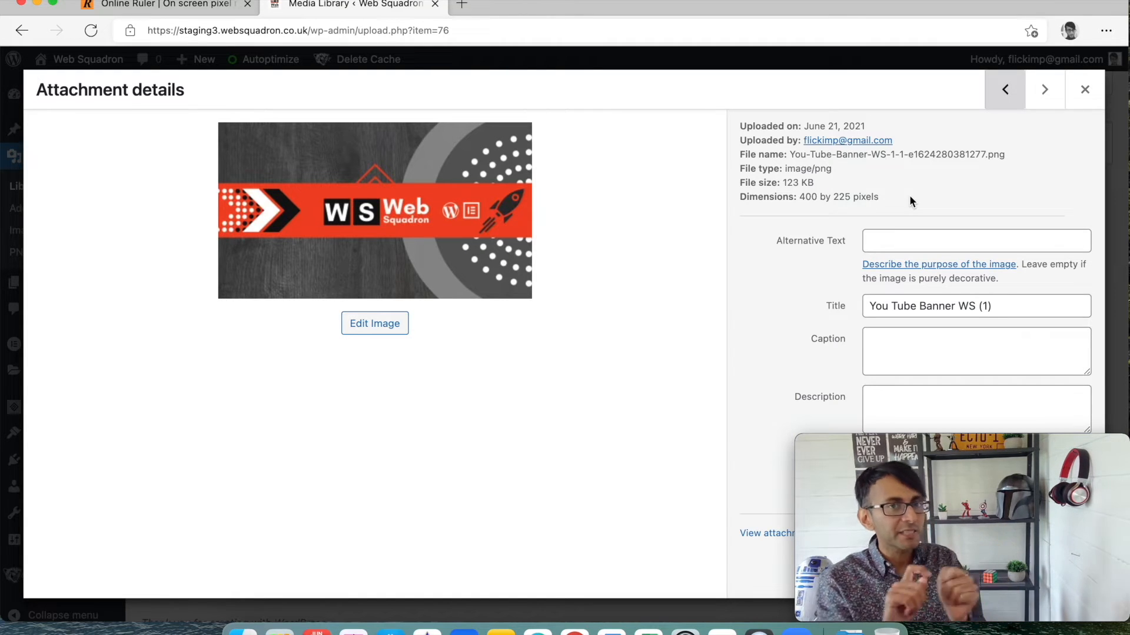
{"action": "left_click", "coordinate": [1079, 93]}
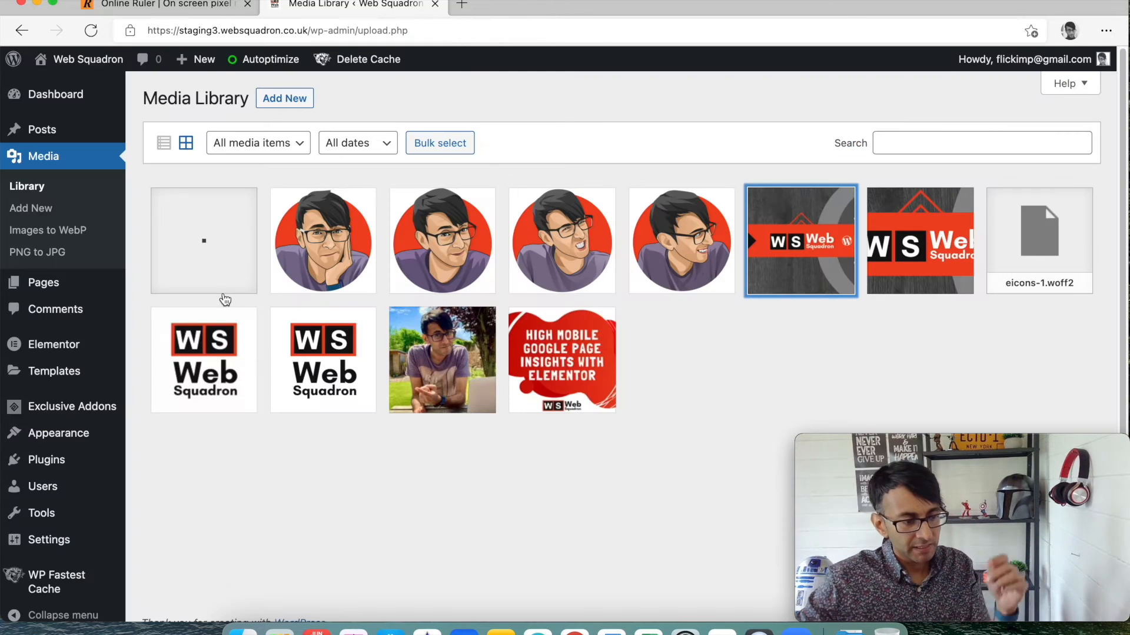
{"action": "mouse_move", "coordinate": [44, 282]}
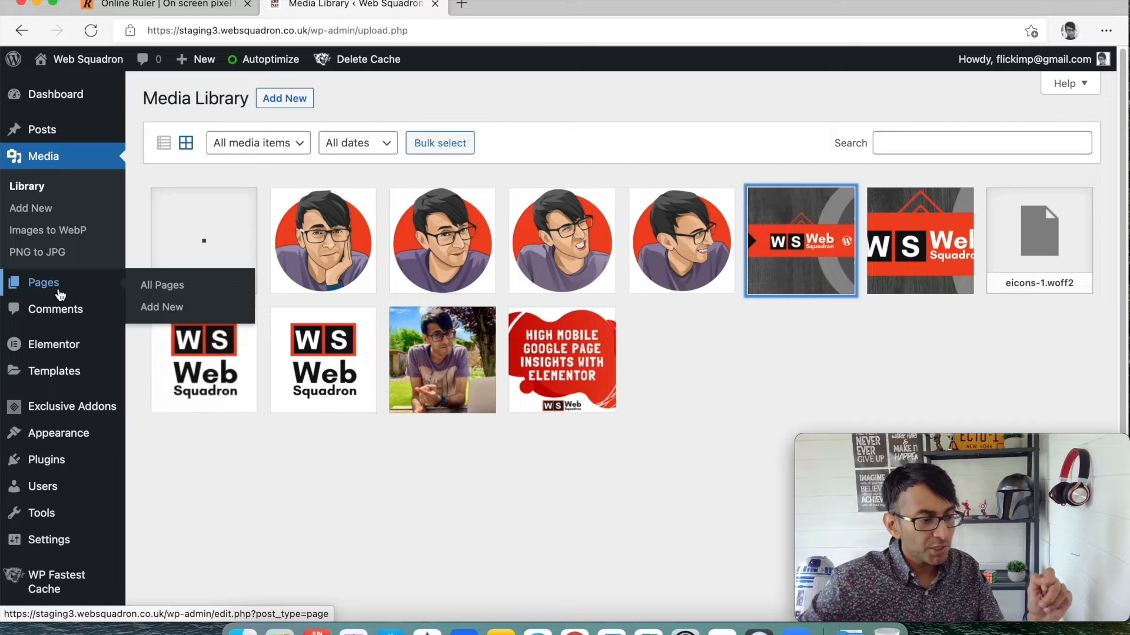
{"action": "left_click", "coordinate": [160, 287]}
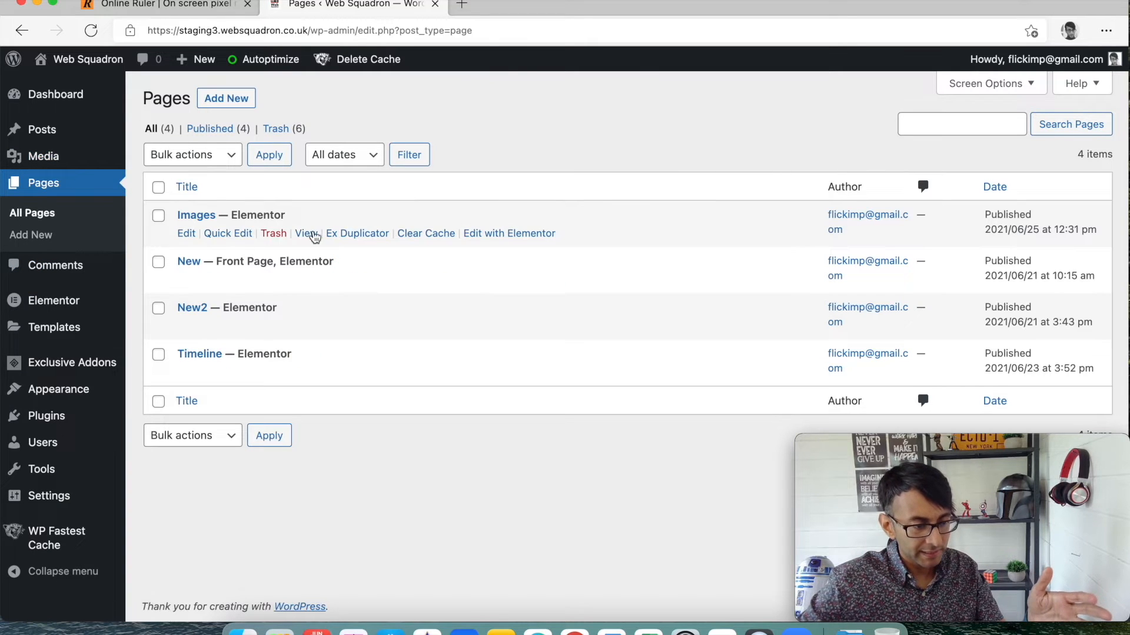
Step: Briefly enter the Images page, go back, and edit the New page with Elementor
{"action": "left_click", "coordinate": [509, 234]}
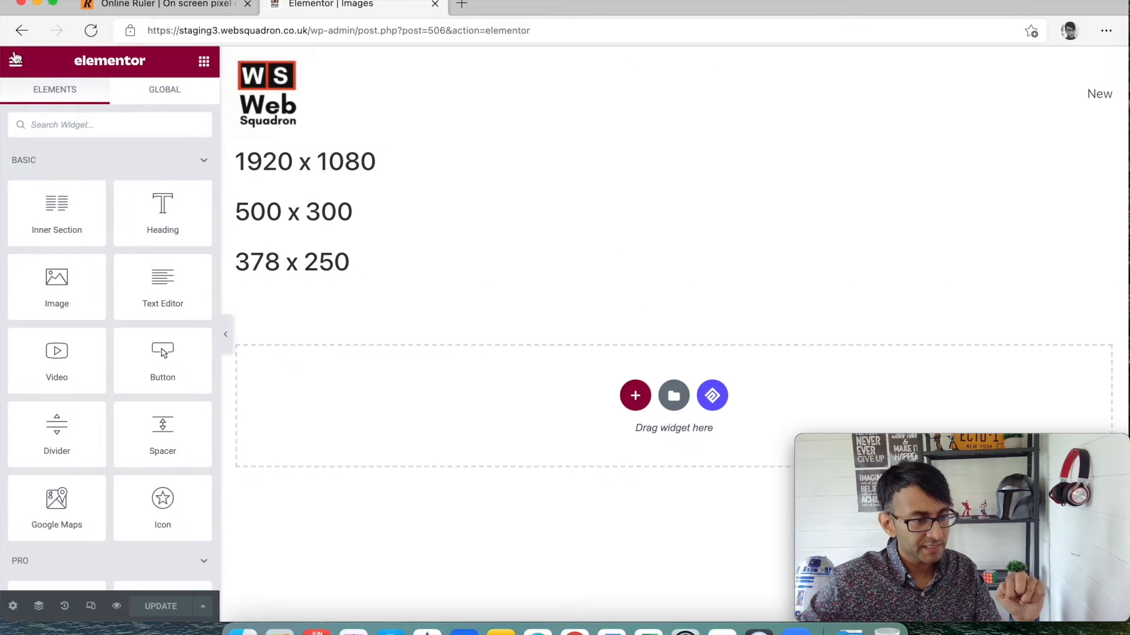
{"action": "left_click", "coordinate": [21, 31]}
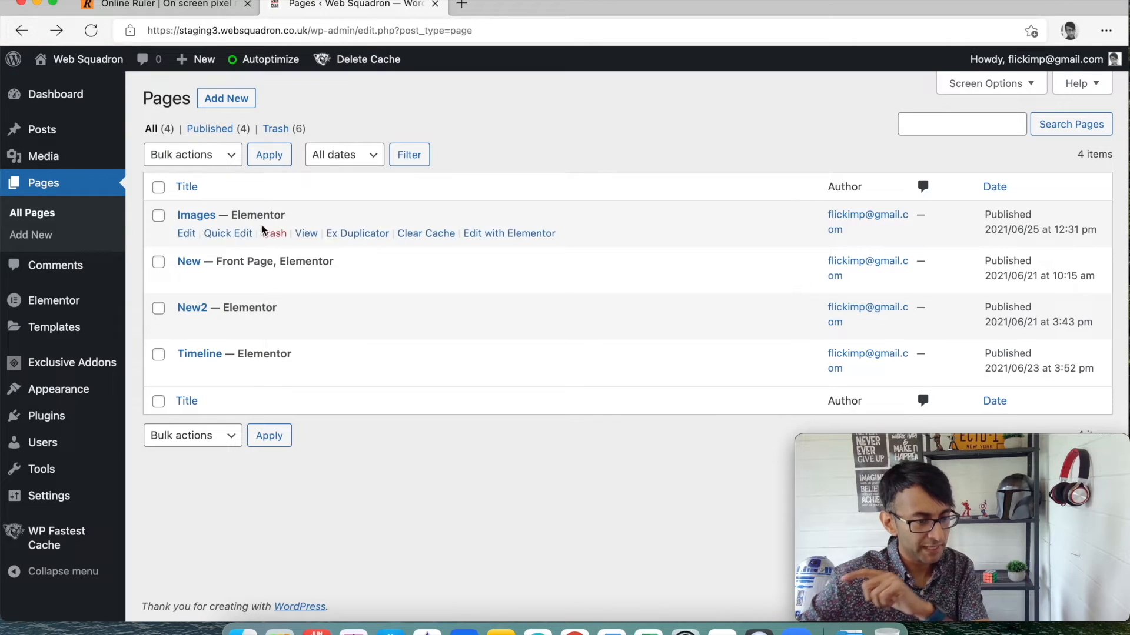
{"action": "left_click", "coordinate": [503, 279]}
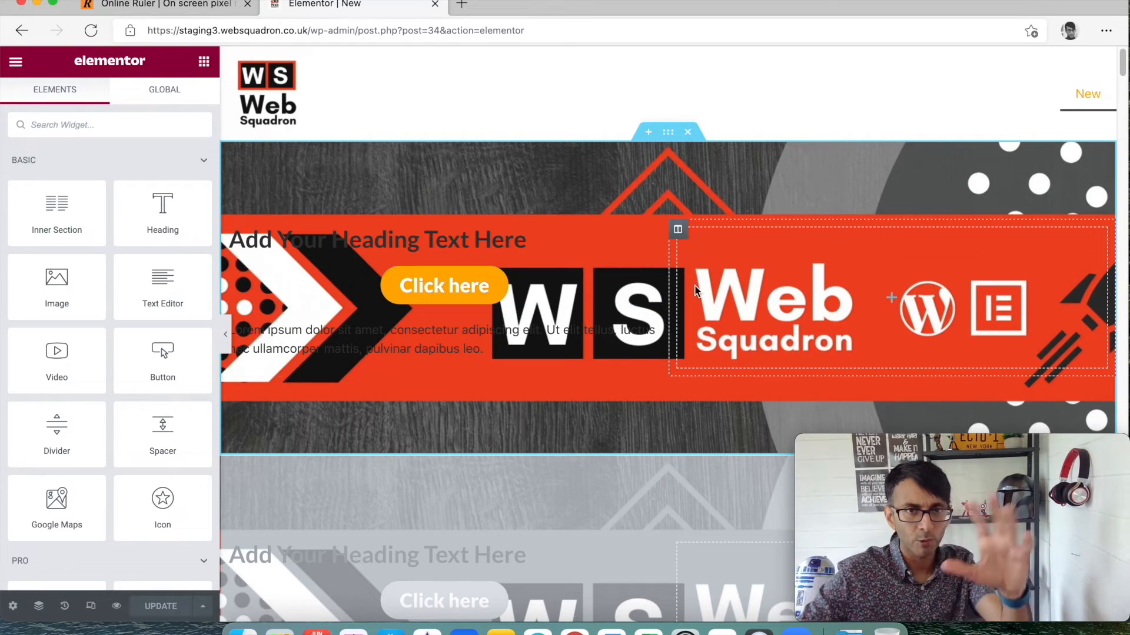
Step: Select the banner section and review its Style background image, leaving the media library unchanged
{"action": "left_click", "coordinate": [668, 133]}
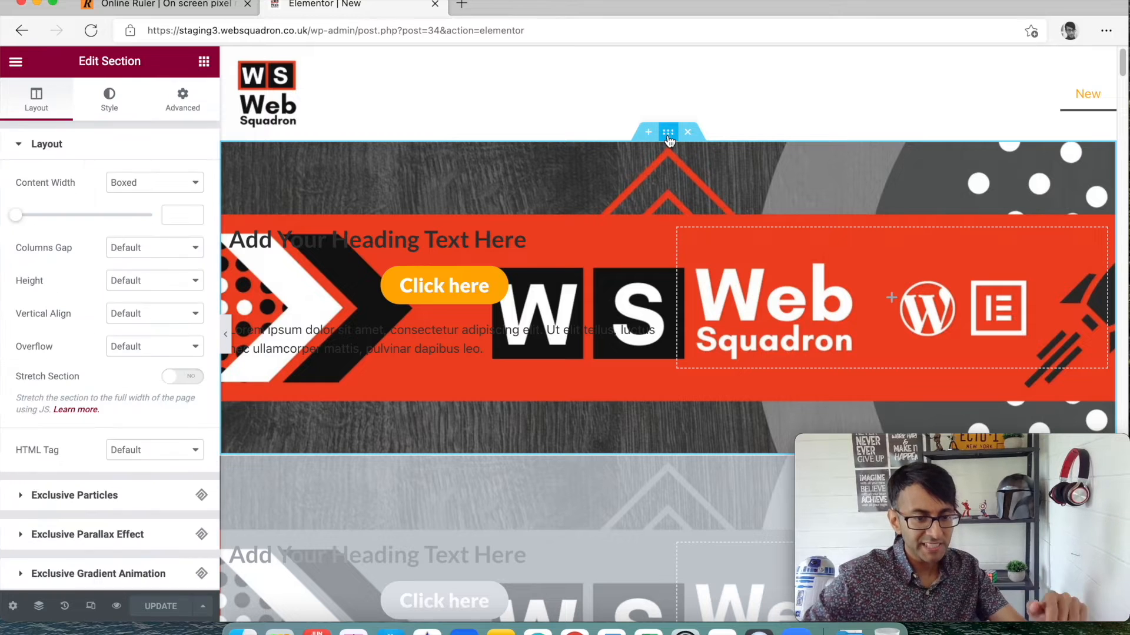
{"action": "left_click", "coordinate": [109, 99]}
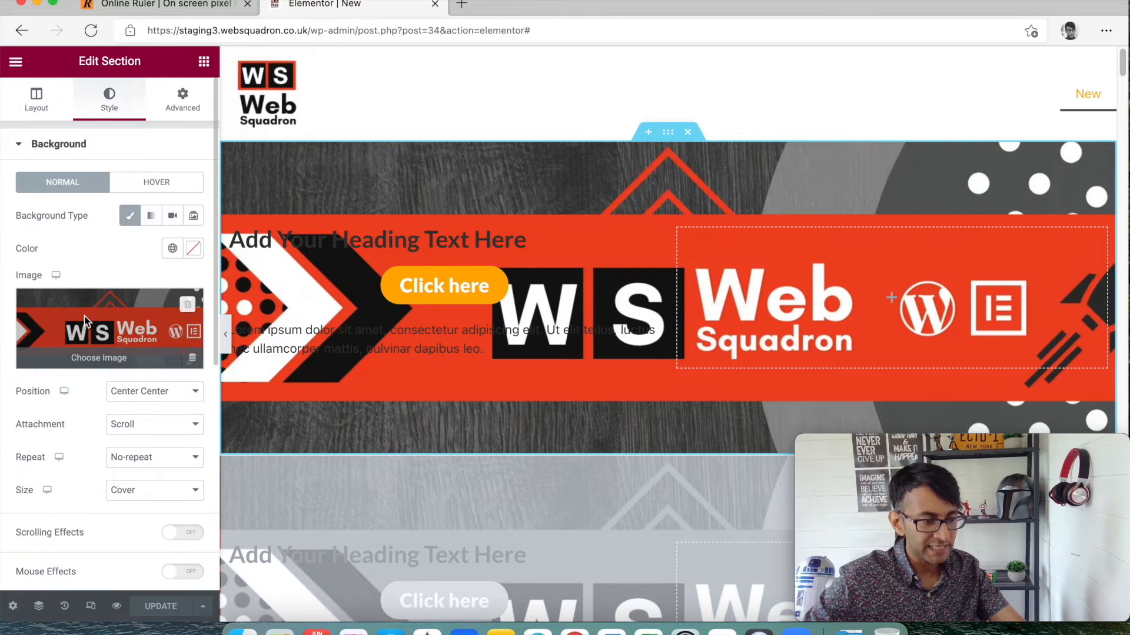
{"action": "left_click", "coordinate": [85, 316]}
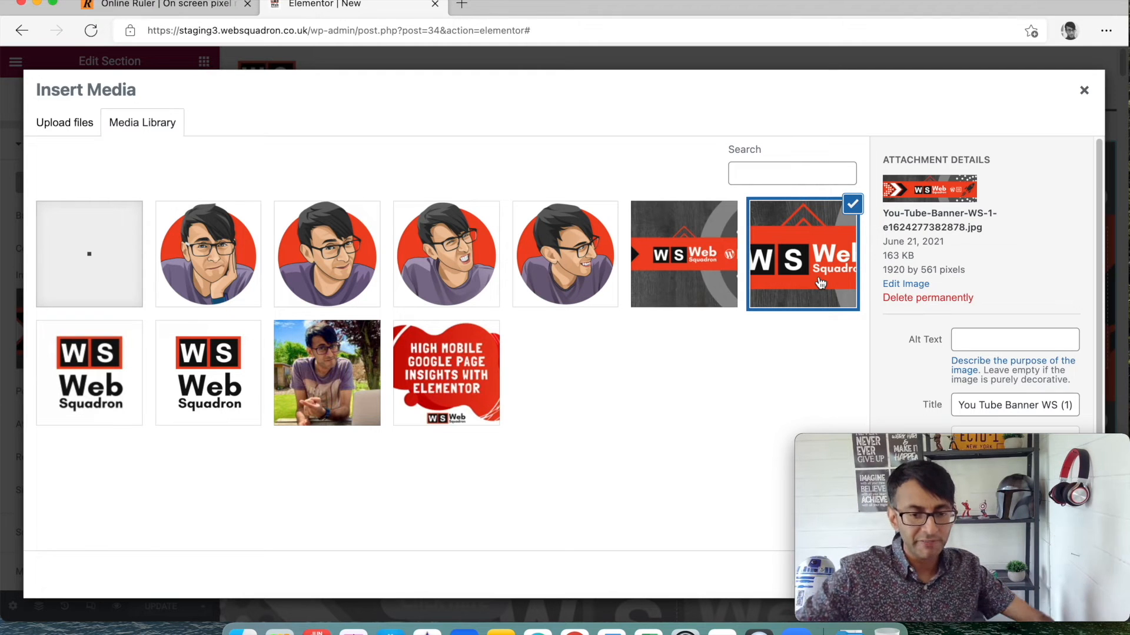
{"action": "left_click", "coordinate": [1083, 91]}
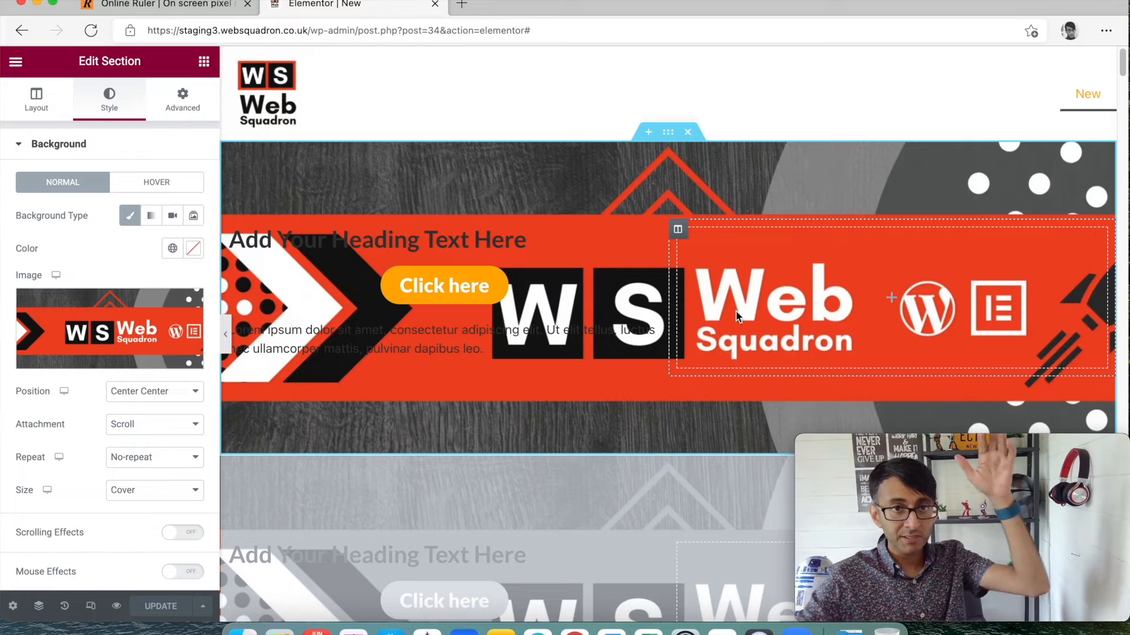
{"action": "scroll", "coordinate": [640, 360], "scroll_direction": "down", "scroll_amount": 3}
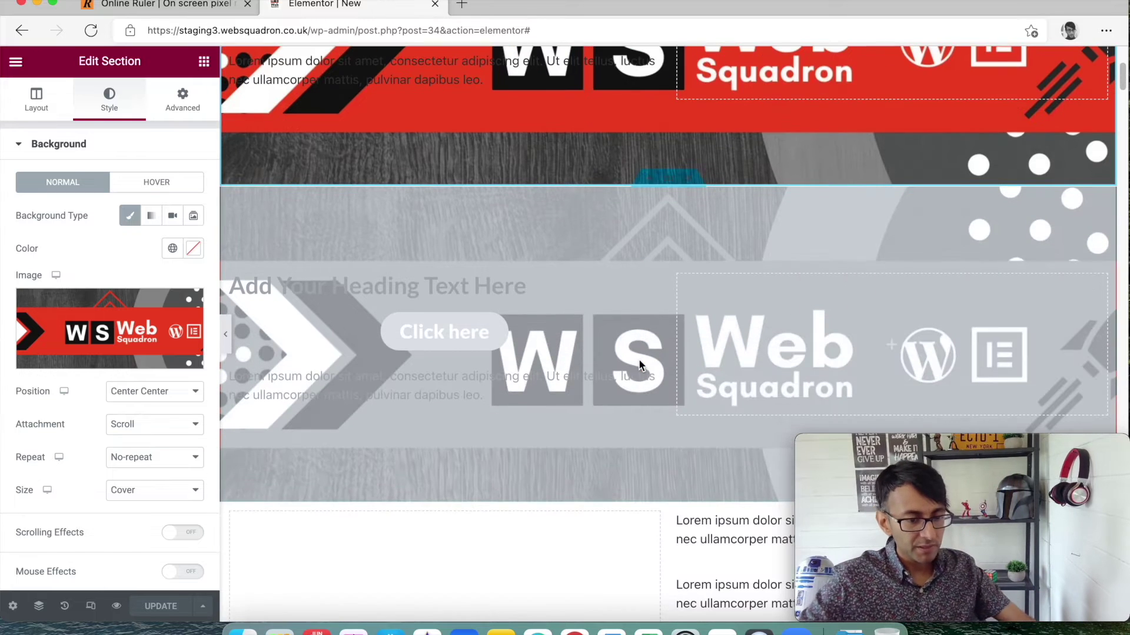
Step: Check the section's layout and style settings and glance at its background media library
{"action": "left_click", "coordinate": [671, 181]}
{"action": "left_click", "coordinate": [113, 99]}
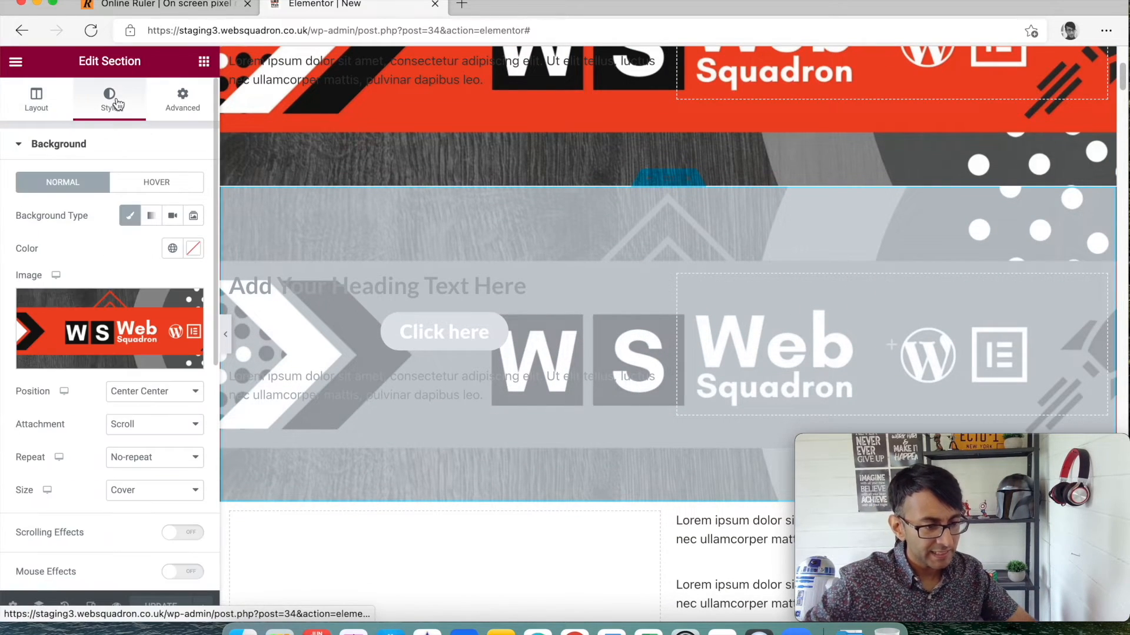
{"action": "left_click", "coordinate": [110, 328]}
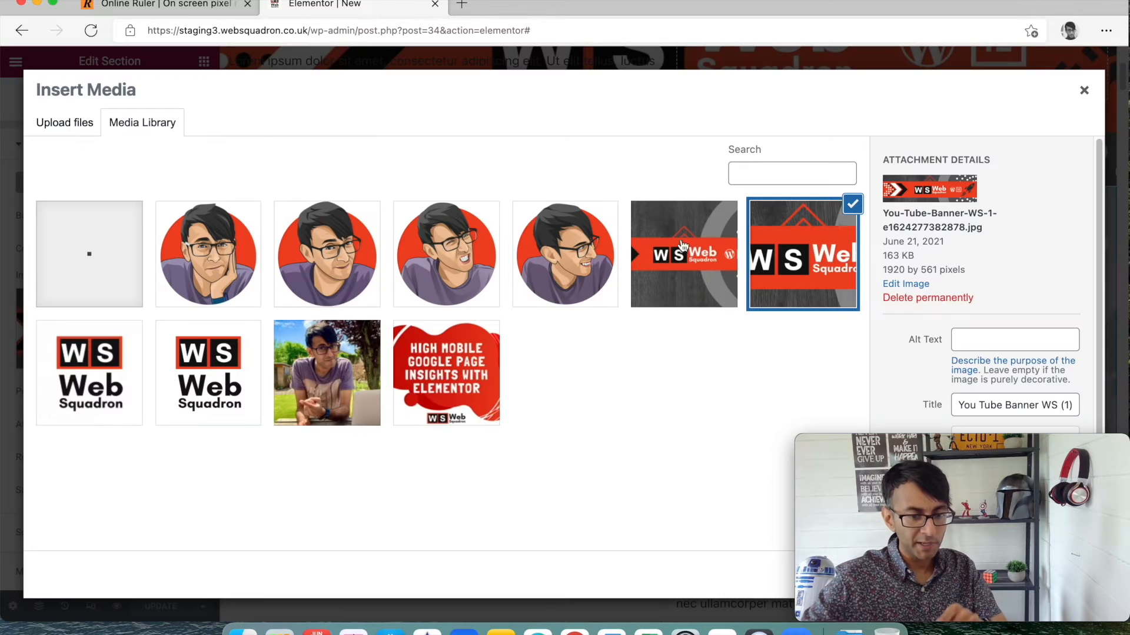
{"action": "left_click", "coordinate": [1085, 92]}
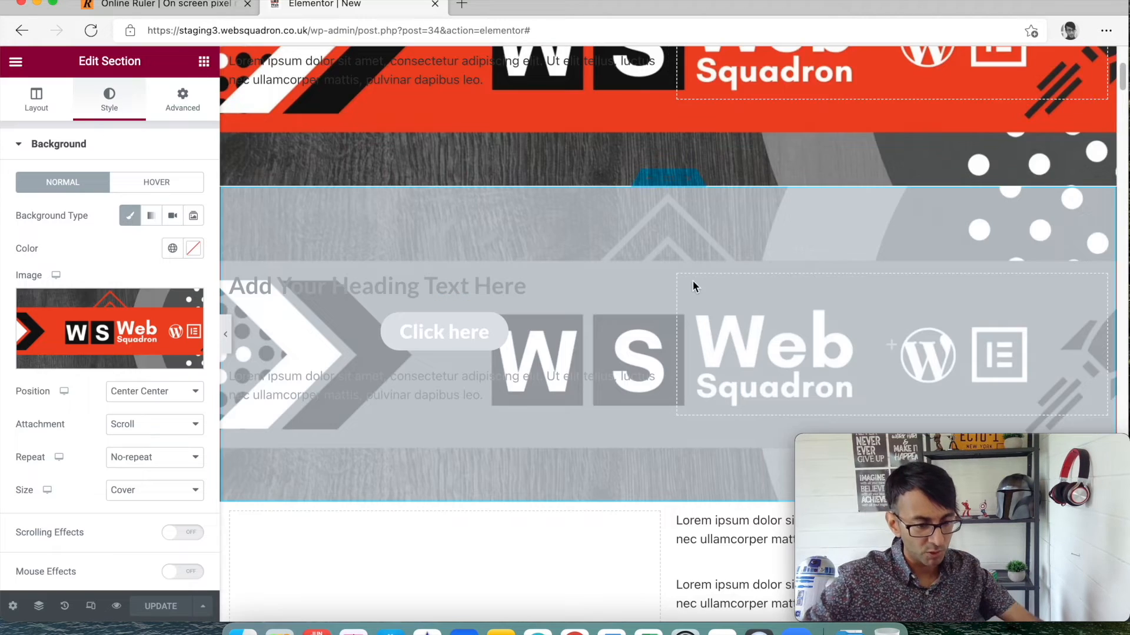
{"action": "scroll", "coordinate": [639, 353], "scroll_direction": "down", "scroll_amount": 2}
Step: Switch to mobile preview at 463 px width and start choosing the section's mobile background image
{"action": "left_click", "coordinate": [90, 609]}
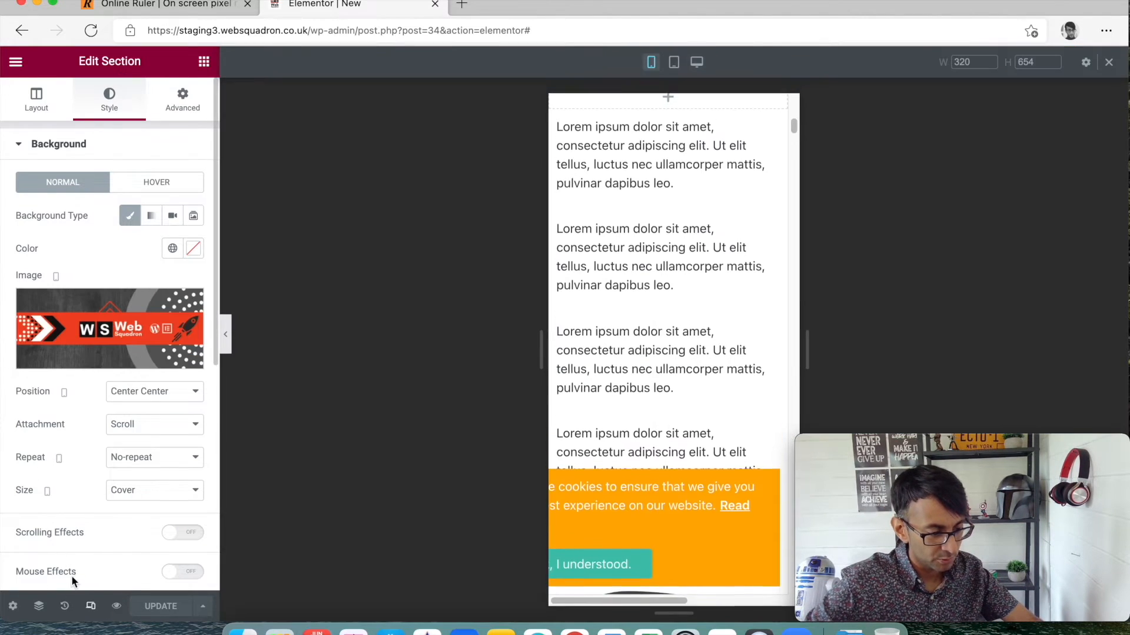
{"action": "scroll", "coordinate": [670, 266], "scroll_direction": "up", "scroll_amount": 5}
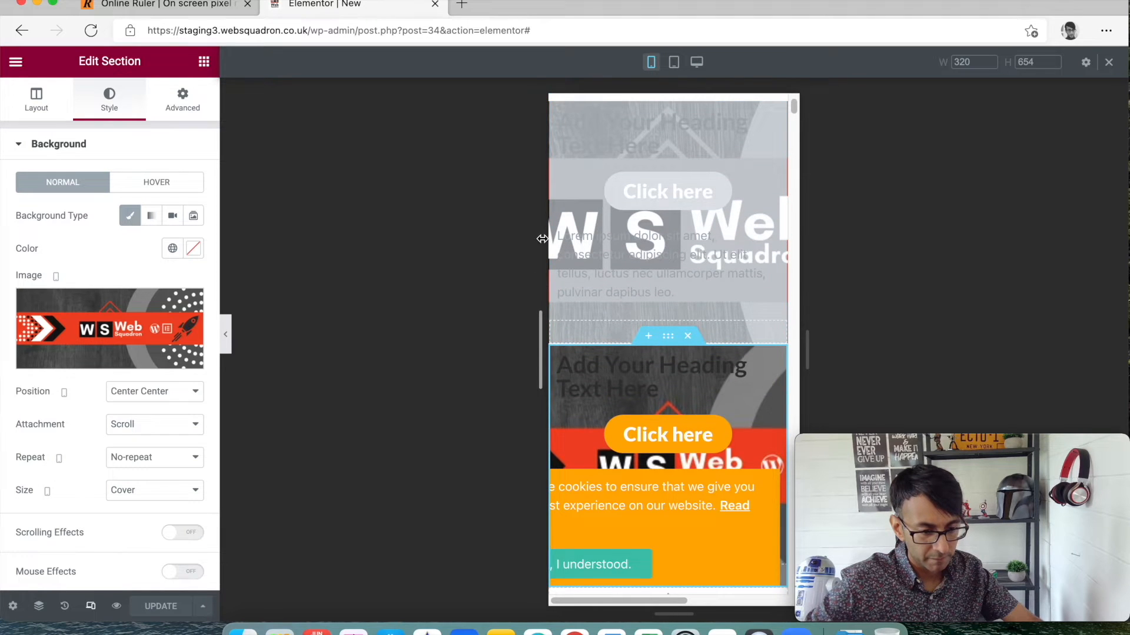
{"action": "left_click_drag", "start_coordinate": [541, 239], "coordinate": [493, 234]}
{"action": "scroll", "coordinate": [699, 317], "scroll_direction": "down", "scroll_amount": 1}
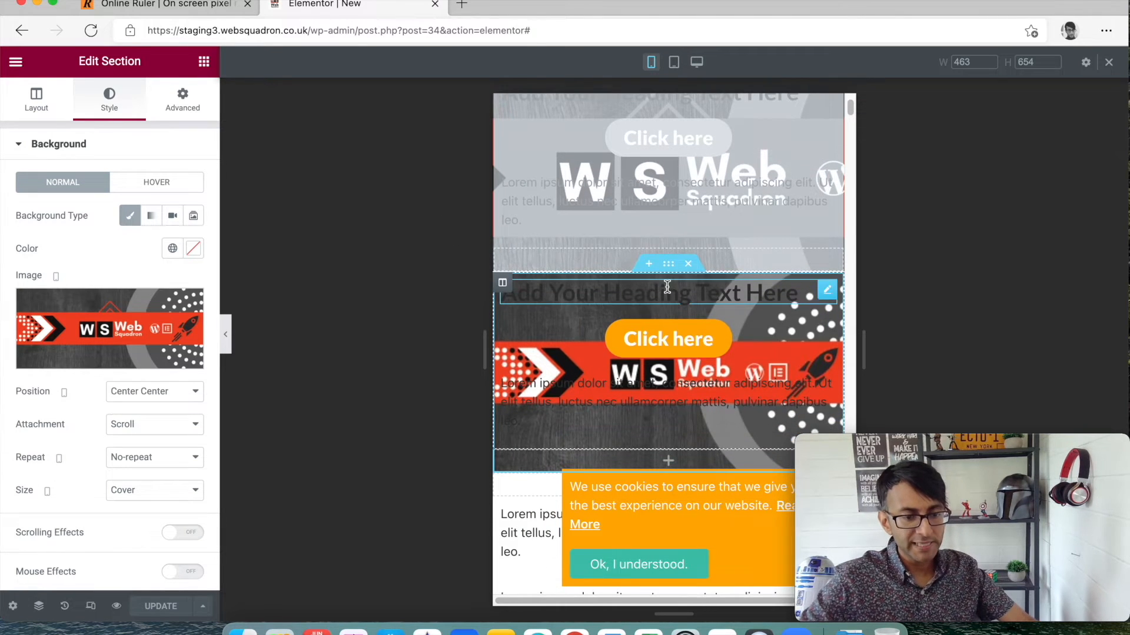
{"action": "left_click", "coordinate": [669, 268]}
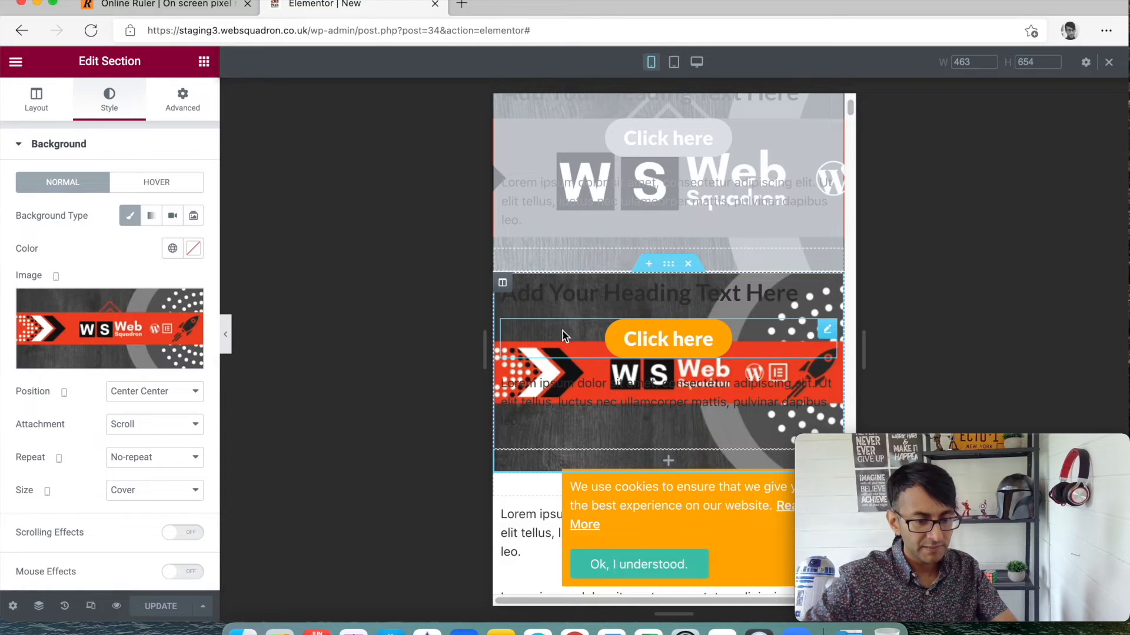
{"action": "mouse_move", "coordinate": [110, 328]}
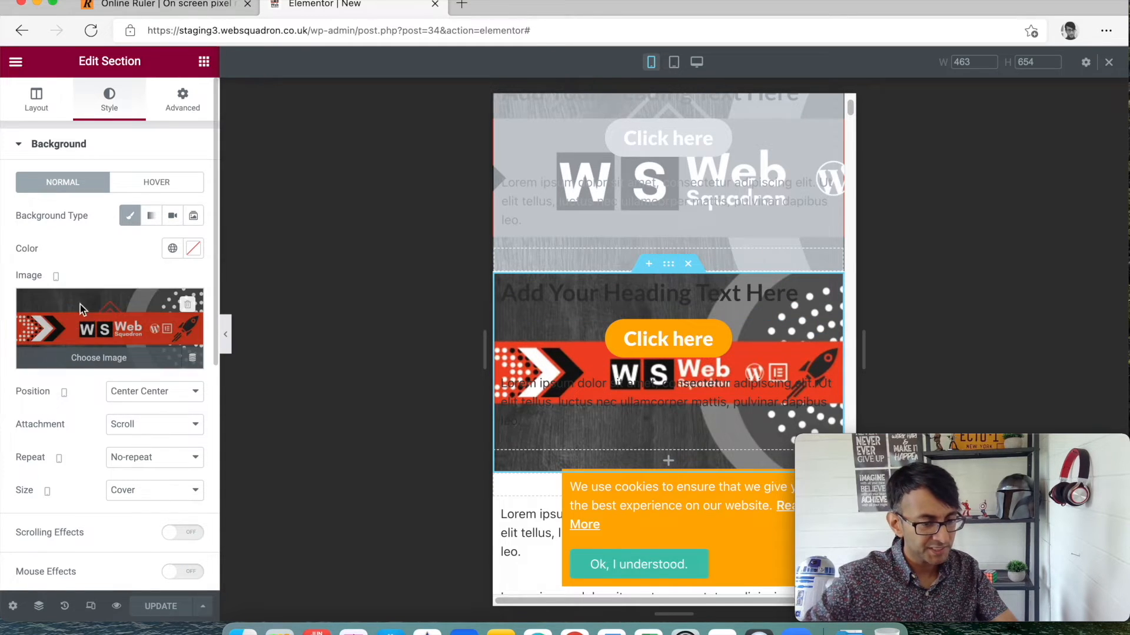
{"action": "left_click", "coordinate": [80, 328]}
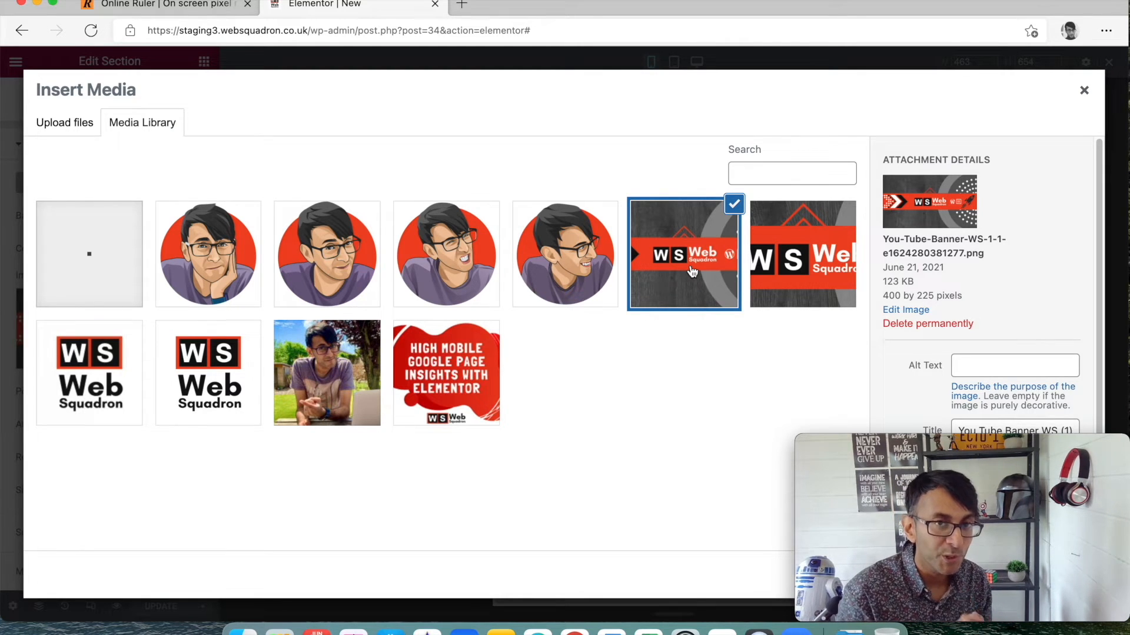
Step: Choose the 400 × 225 banner as the mobile background instead of the 1920 × 561 one
{"action": "left_click", "coordinate": [790, 247]}
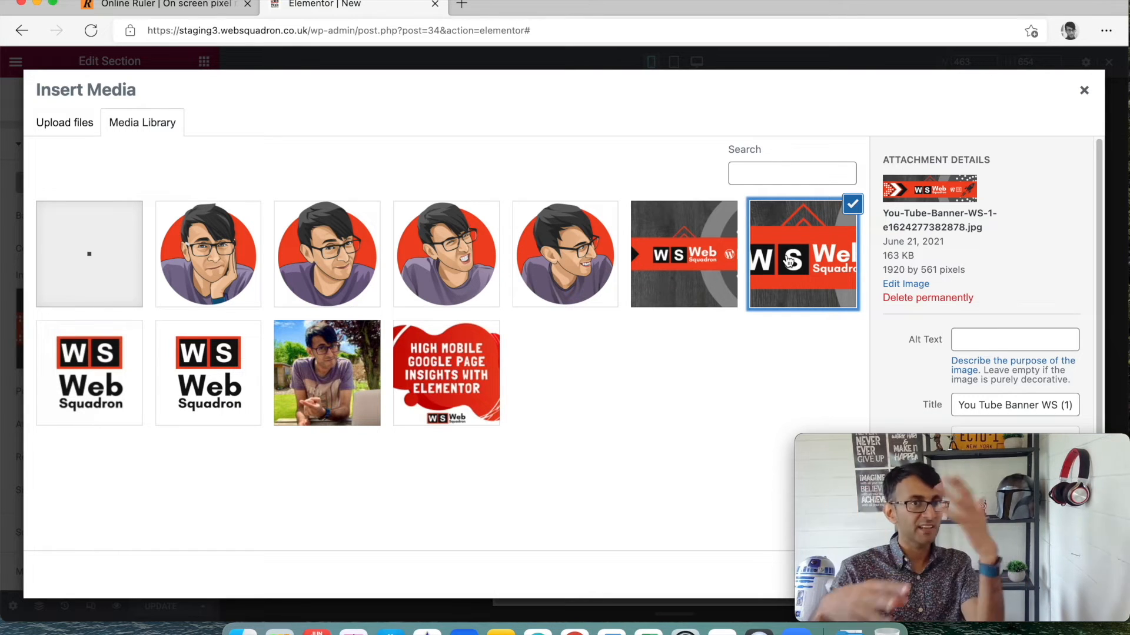
{"action": "left_click", "coordinate": [634, 263]}
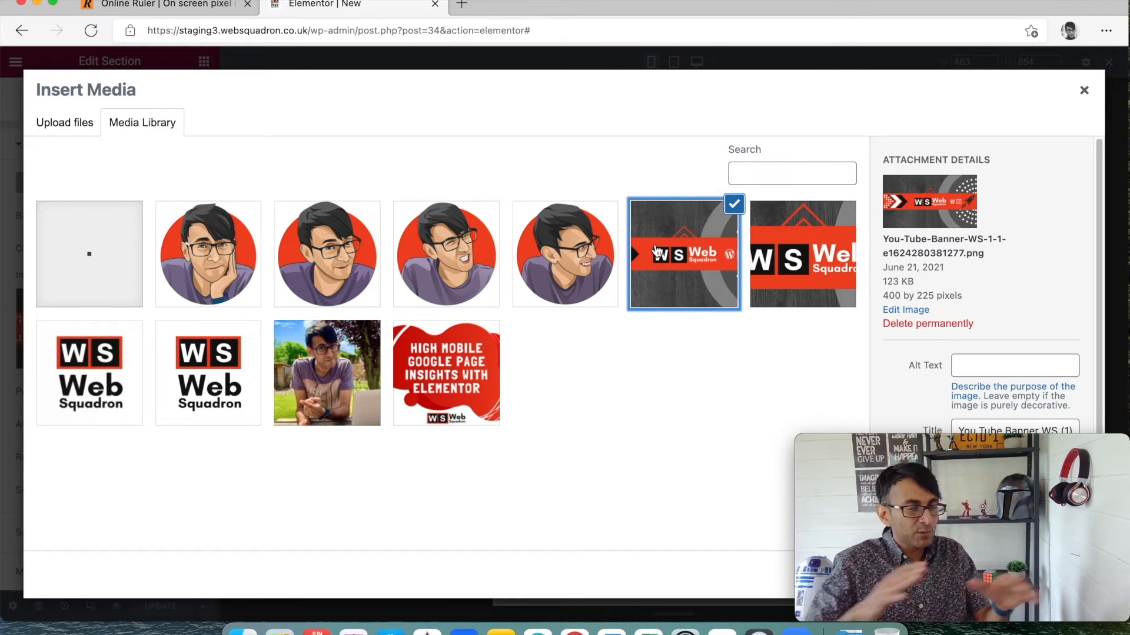
{"action": "left_click", "coordinate": [1084, 91]}
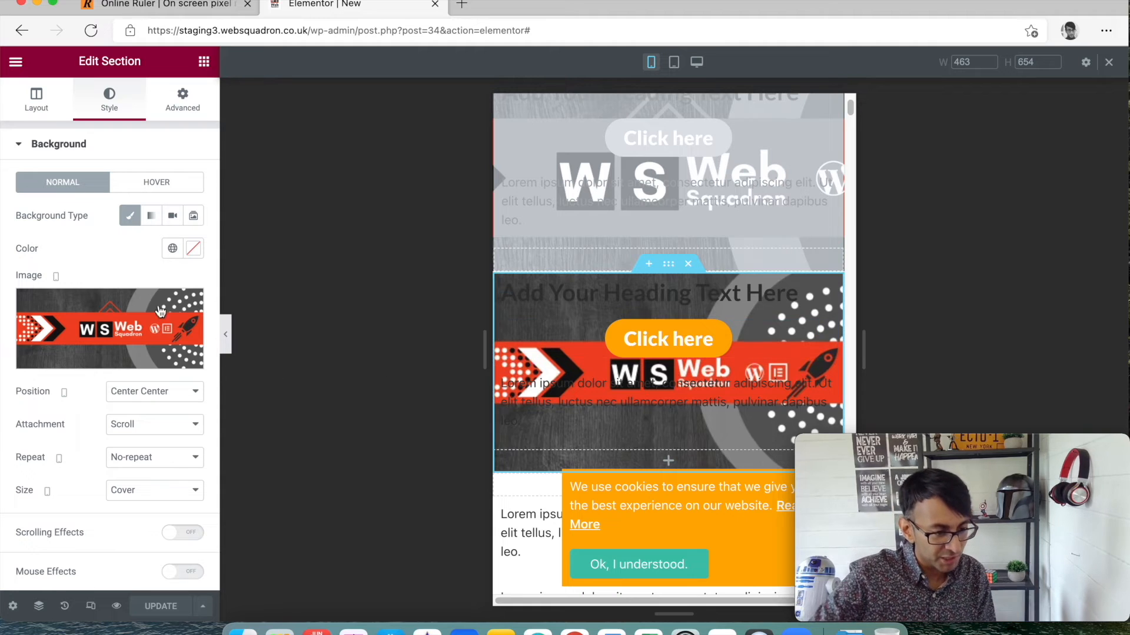
{"action": "left_click", "coordinate": [112, 315]}
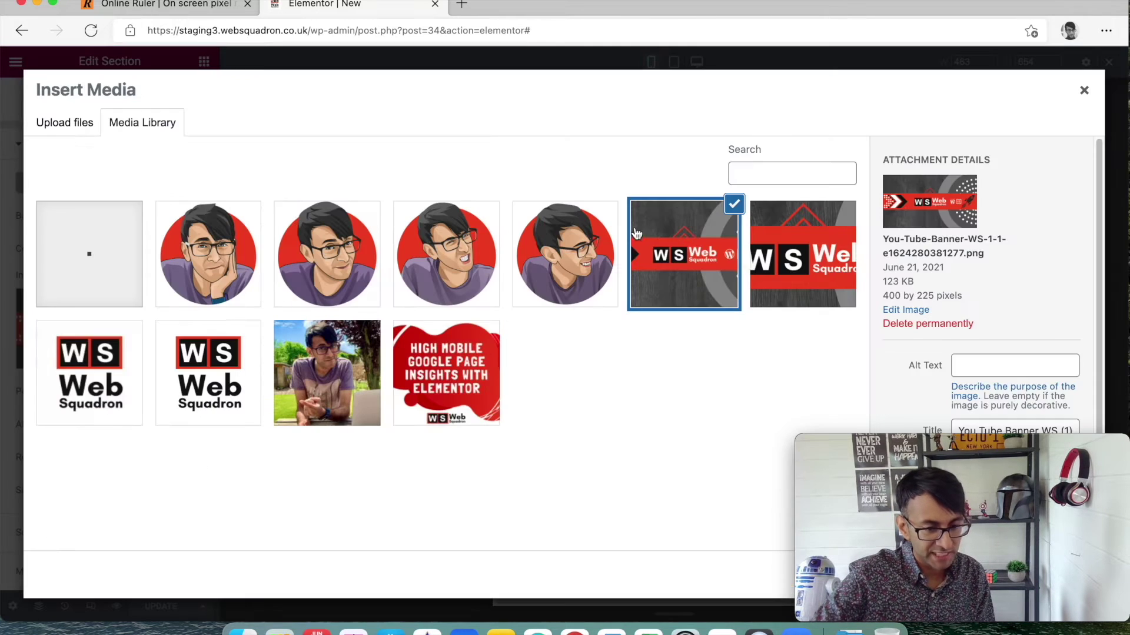
Step: Insert a banner as the section background, then return to swap it
{"action": "left_click", "coordinate": [801, 254]}
{"action": "left_click_drag", "start_coordinate": [847, 430], "coordinate": [797, 423]}
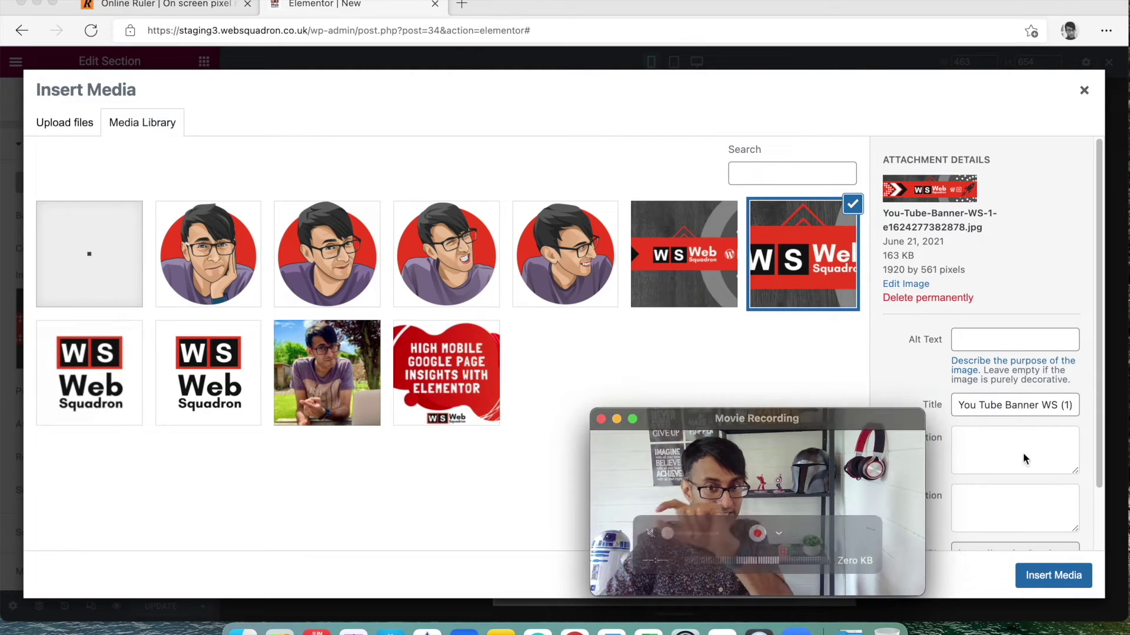
{"action": "left_click", "coordinate": [1053, 574]}
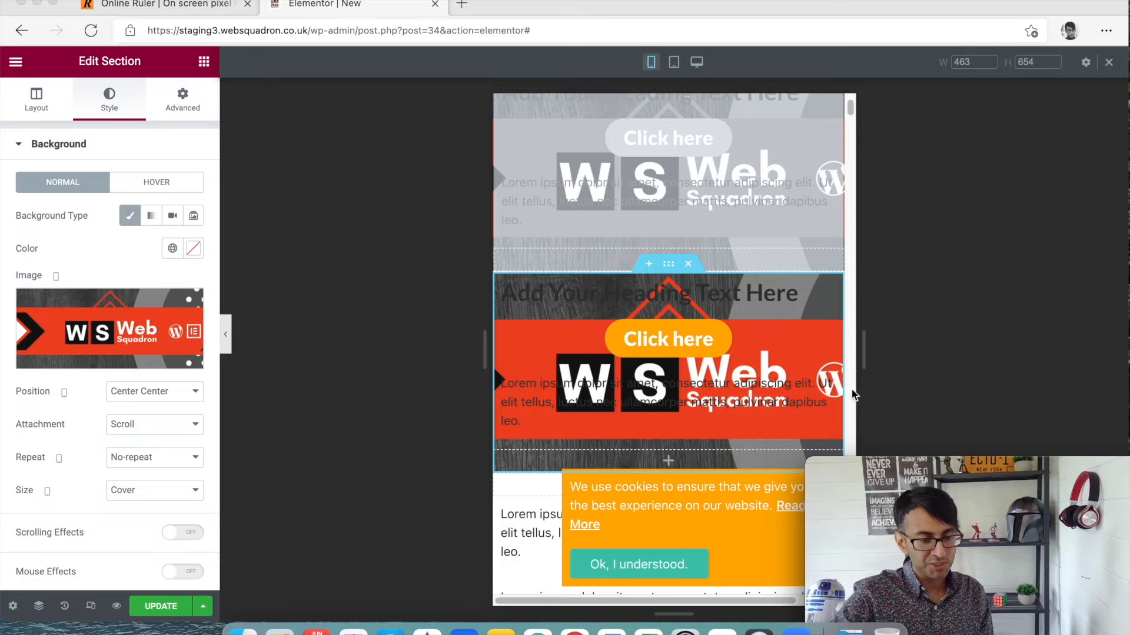
{"action": "left_click", "coordinate": [128, 301]}
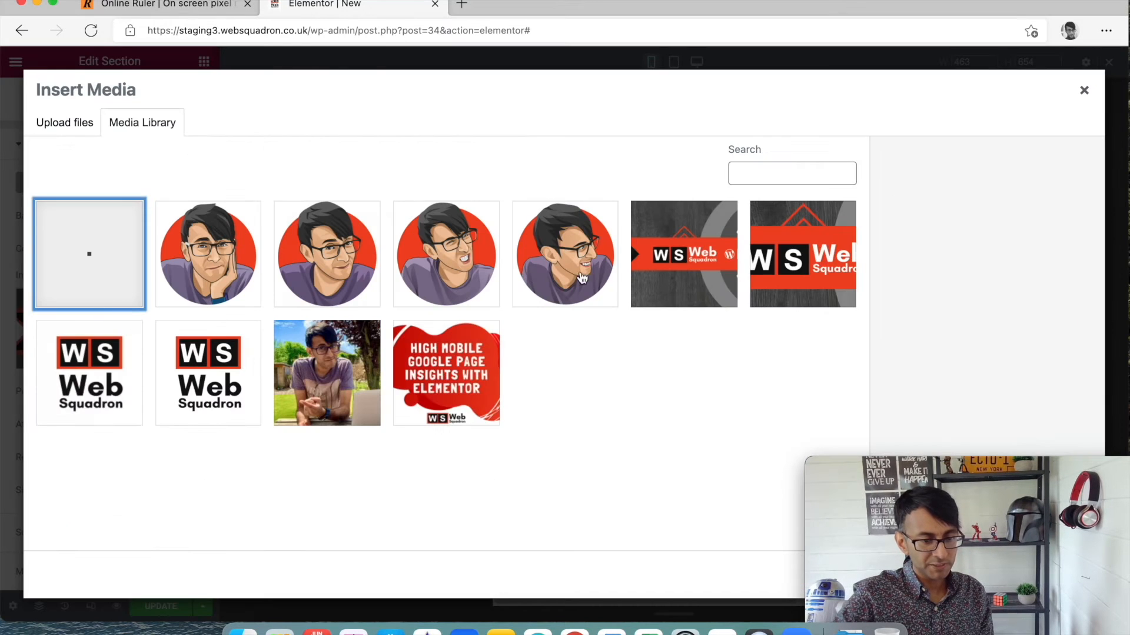
Step: Make the wide Web Squadron rocket banner with white dots the section background
{"action": "left_click", "coordinate": [684, 255]}
{"action": "left_click_drag", "start_coordinate": [1024, 477], "coordinate": [671, 449]}
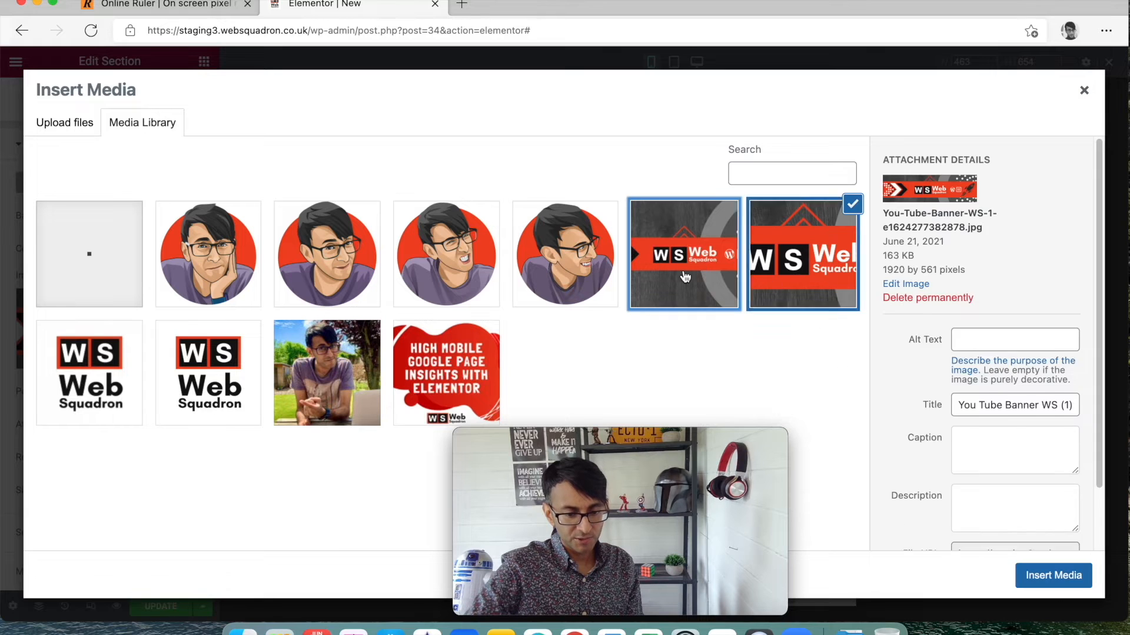
{"action": "left_click", "coordinate": [1052, 576]}
{"action": "left_click_drag", "start_coordinate": [671, 438], "coordinate": [1015, 472]}
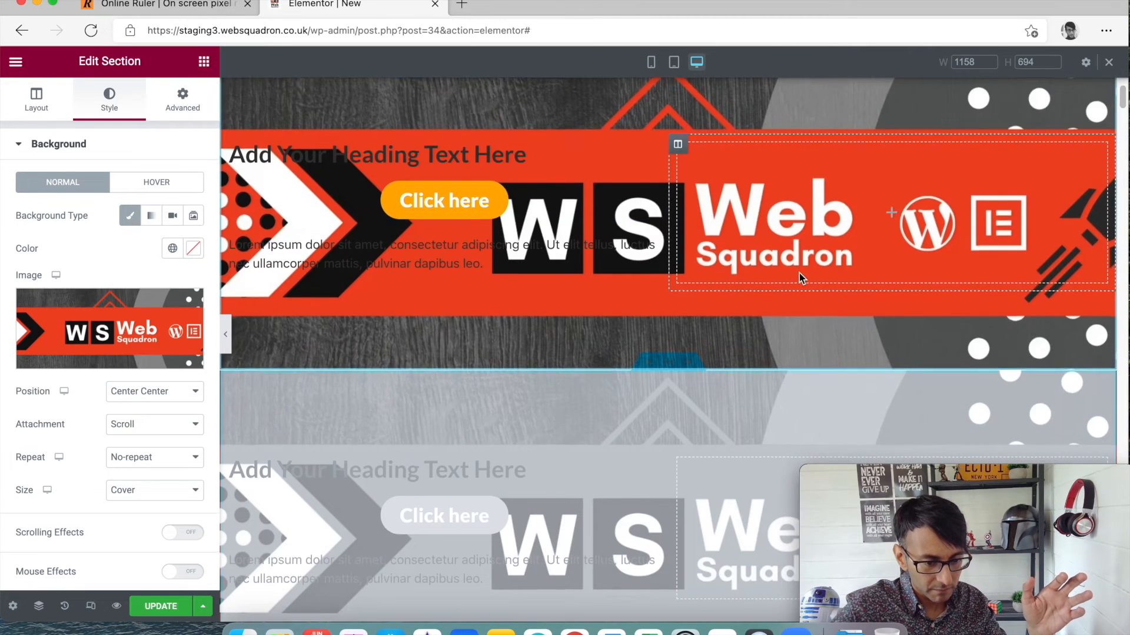
{"action": "scroll", "coordinate": [799, 290], "scroll_direction": "down", "scroll_amount": 10}
{"action": "scroll", "coordinate": [798, 291], "scroll_direction": "down", "scroll_amount": 3}
{"action": "scroll", "coordinate": [799, 304], "scroll_direction": "down", "scroll_amount": 4}
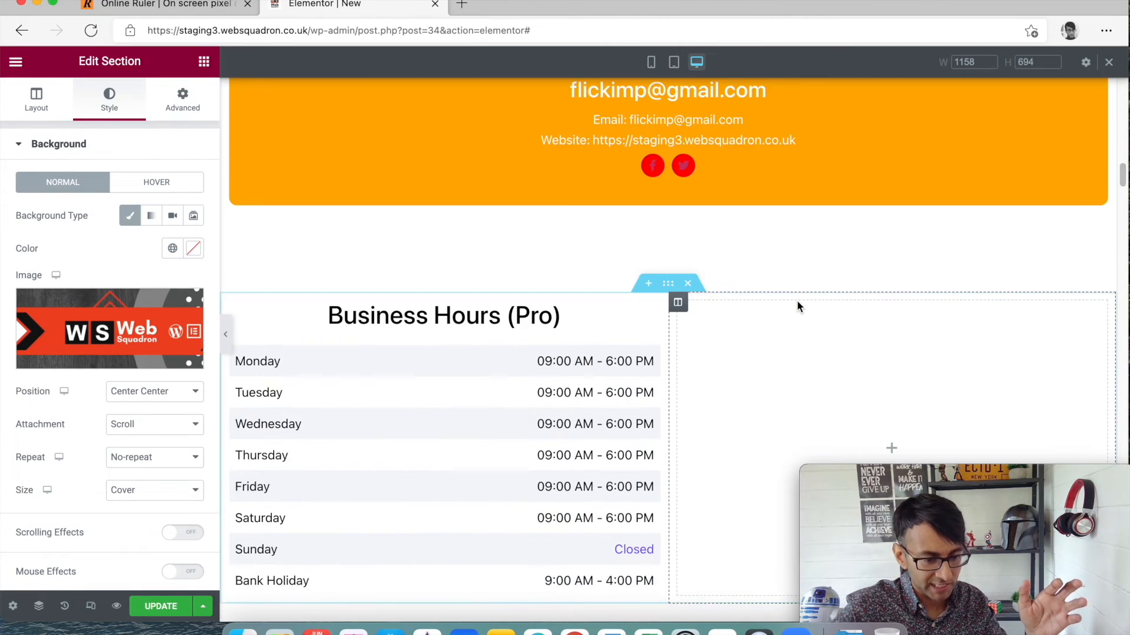
{"action": "scroll", "coordinate": [796, 302], "scroll_direction": "down", "scroll_amount": 2}
{"action": "scroll", "coordinate": [797, 302], "scroll_direction": "down", "scroll_amount": 6}
{"action": "scroll", "coordinate": [799, 321], "scroll_direction": "down", "scroll_amount": 4}
{"action": "scroll", "coordinate": [798, 322], "scroll_direction": "down", "scroll_amount": 6}
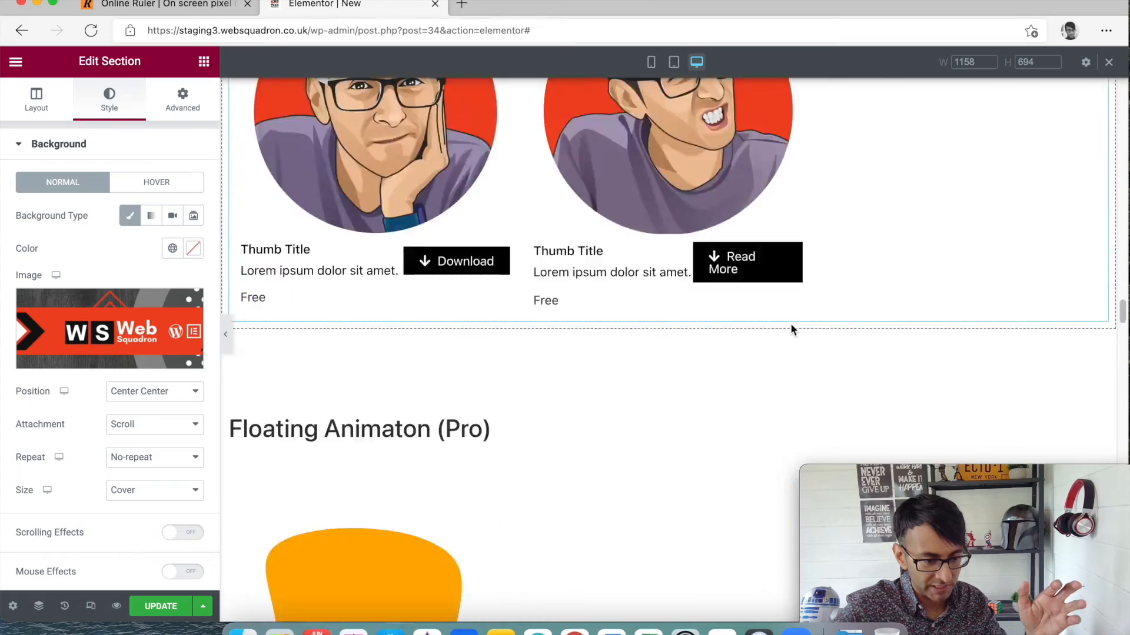
{"action": "scroll", "coordinate": [790, 323], "scroll_direction": "down", "scroll_amount": 6}
{"action": "scroll", "coordinate": [791, 324], "scroll_direction": "down", "scroll_amount": 1}
{"action": "scroll", "coordinate": [790, 324], "scroll_direction": "down", "scroll_amount": 4}
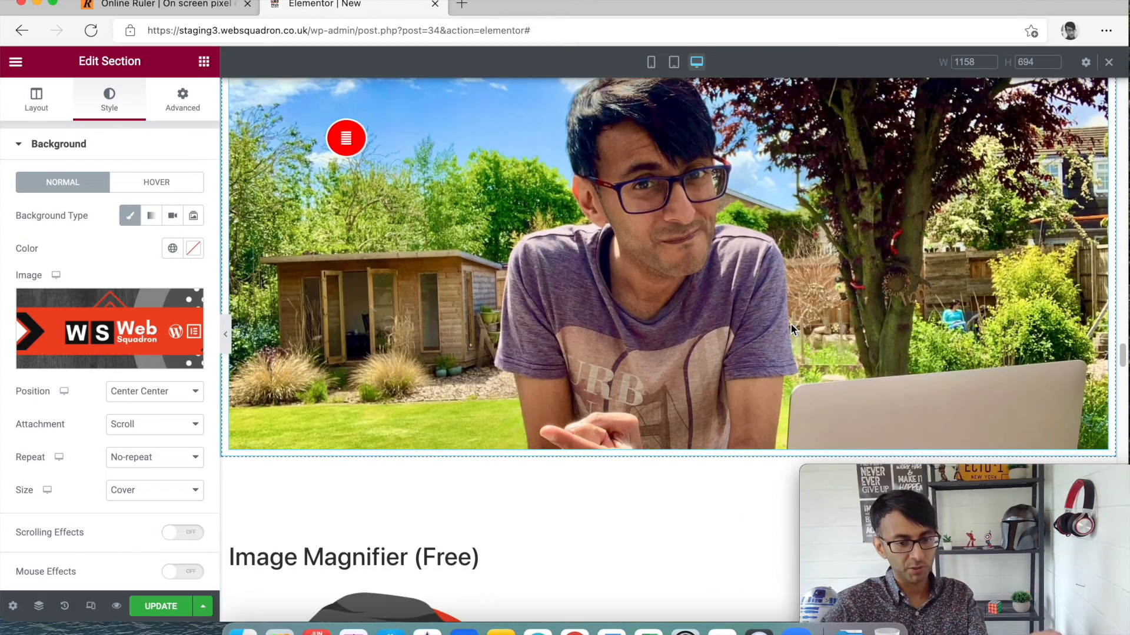
{"action": "scroll", "coordinate": [791, 324], "scroll_direction": "up", "scroll_amount": 1}
{"action": "scroll", "coordinate": [792, 329], "scroll_direction": "up", "scroll_amount": 3}
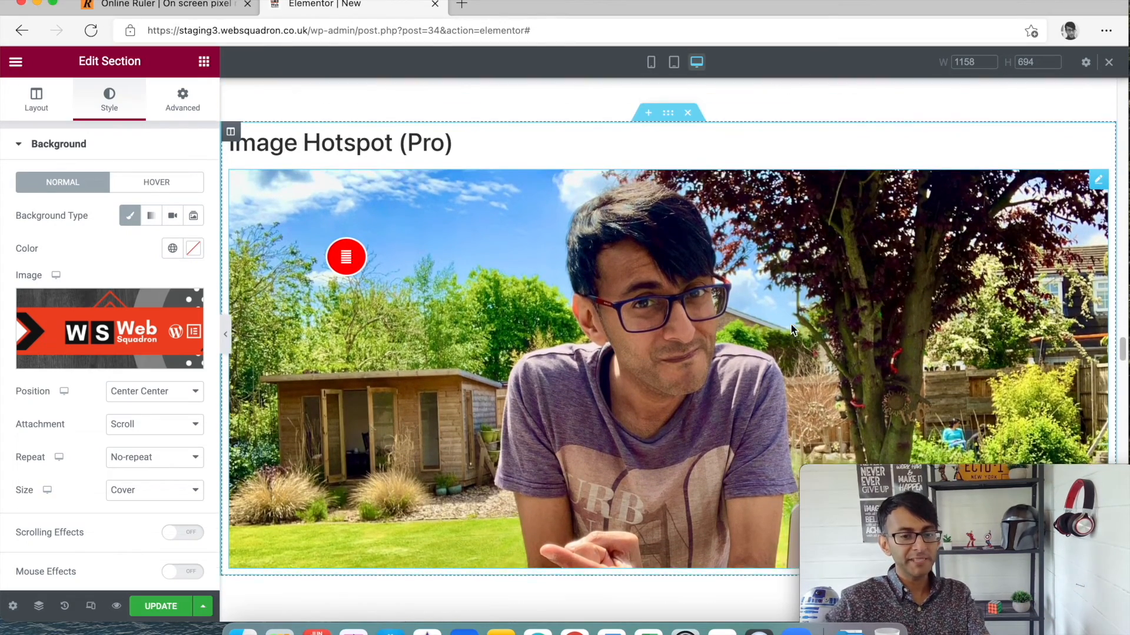
{"action": "scroll", "coordinate": [798, 322], "scroll_direction": "up", "scroll_amount": 1}
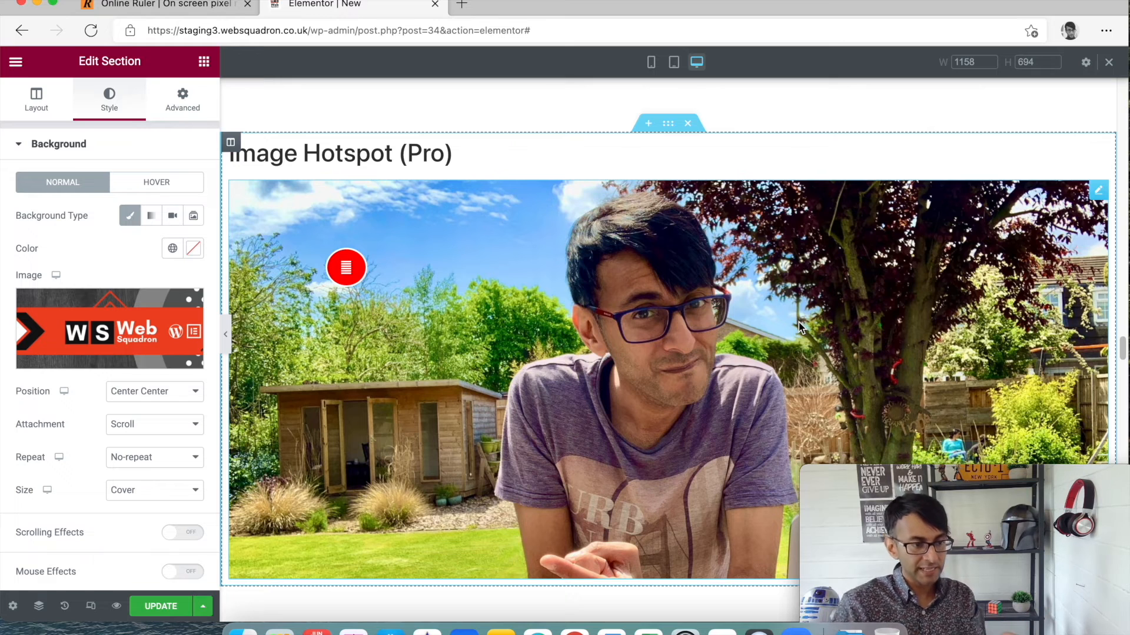
Step: Select the Image Hotspot (Pro) photo to bring up its widget settings
{"action": "left_click", "coordinate": [482, 241]}
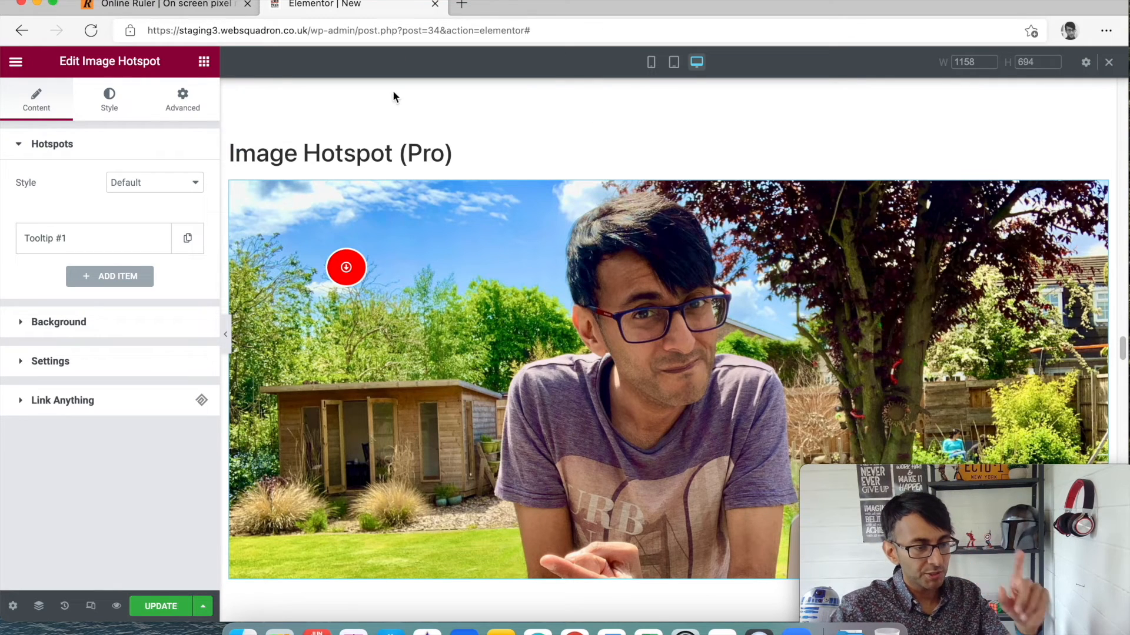
{"action": "left_click", "coordinate": [196, 4]}
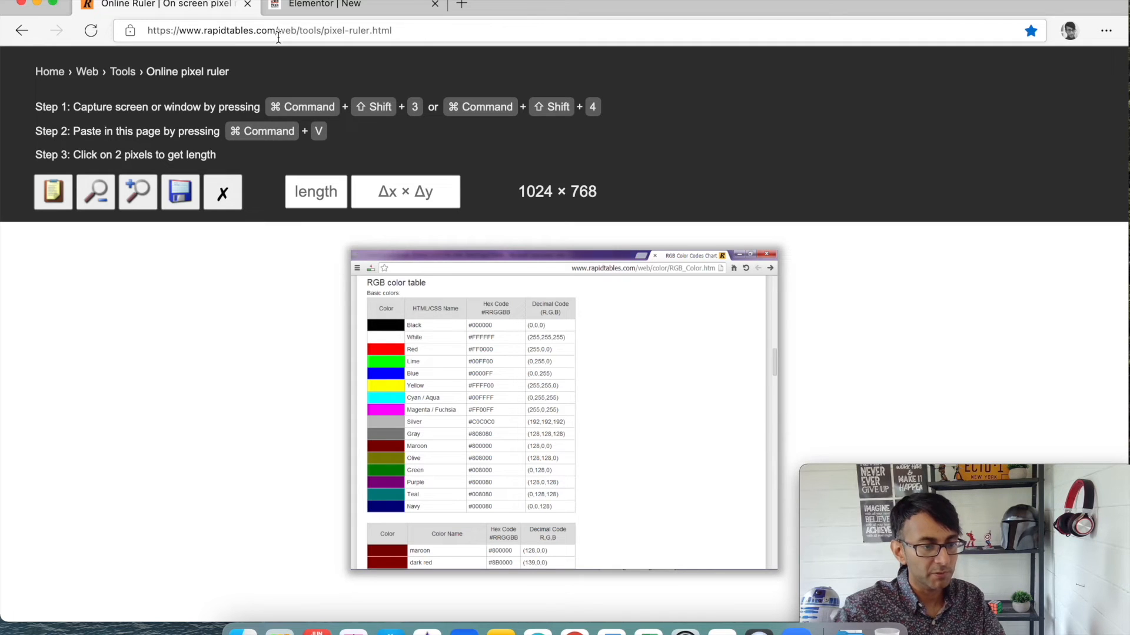
{"action": "left_click_drag", "start_coordinate": [279, 30], "coordinate": [349, 30]}
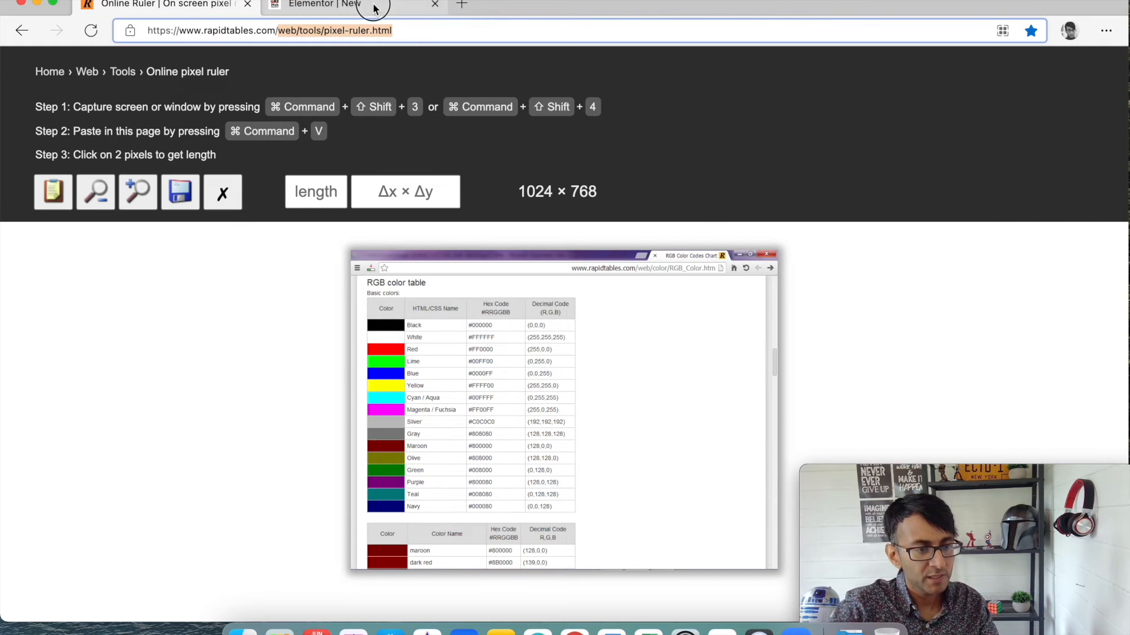
{"action": "left_click", "coordinate": [335, 4]}
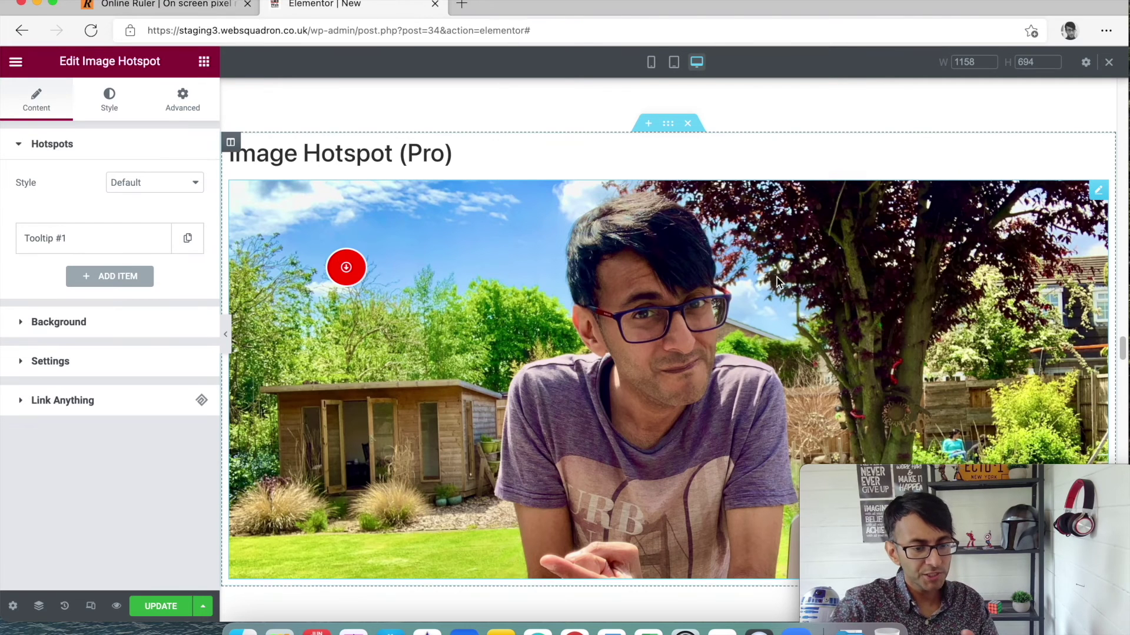
{"action": "left_click", "coordinate": [224, 333]}
{"action": "scroll", "coordinate": [627, 332], "scroll_direction": "down", "scroll_amount": 4}
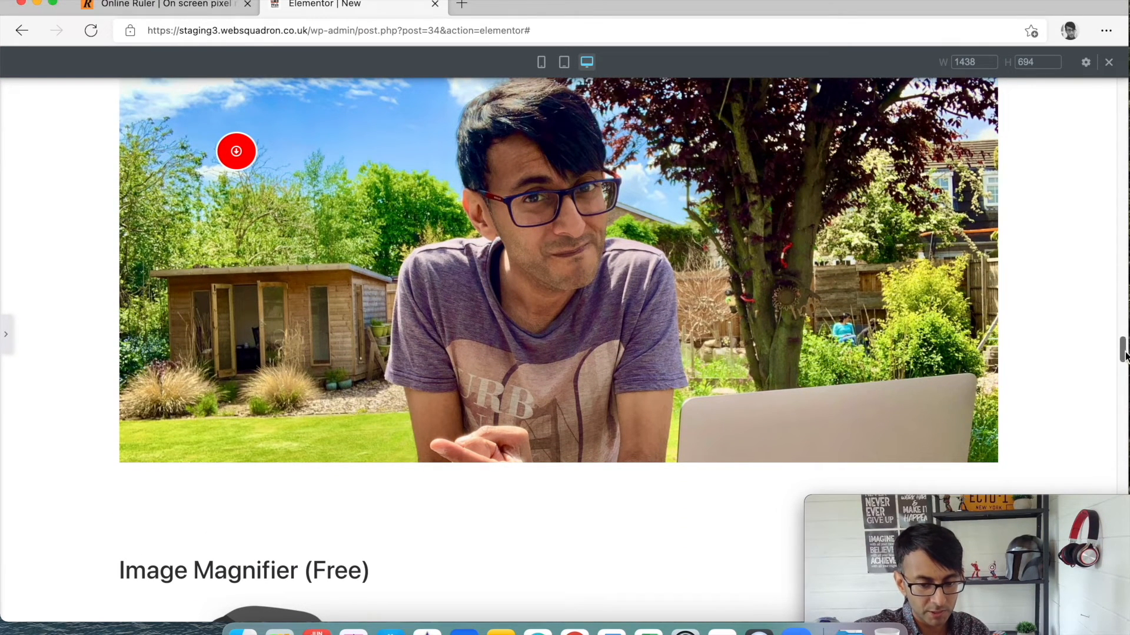
{"action": "left_click_drag", "start_coordinate": [1123, 351], "coordinate": [1121, 354]}
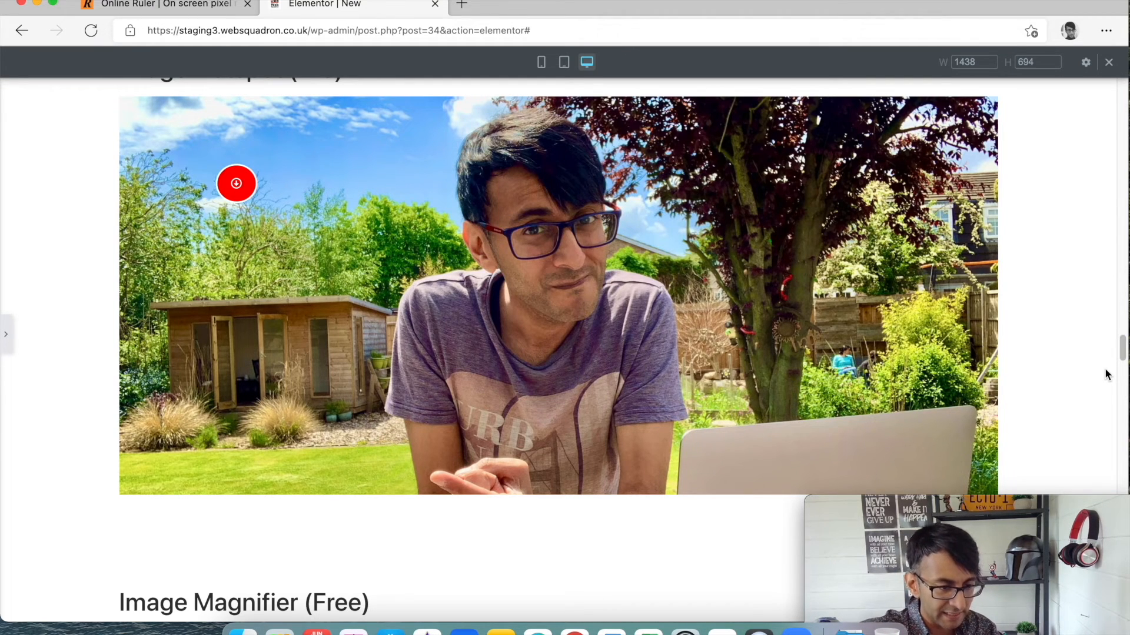
Step: Capture the full-width hotspot photo to the clipboard and switch to the pixel ruler page
{"action": "key", "text": "super+shift+5"}
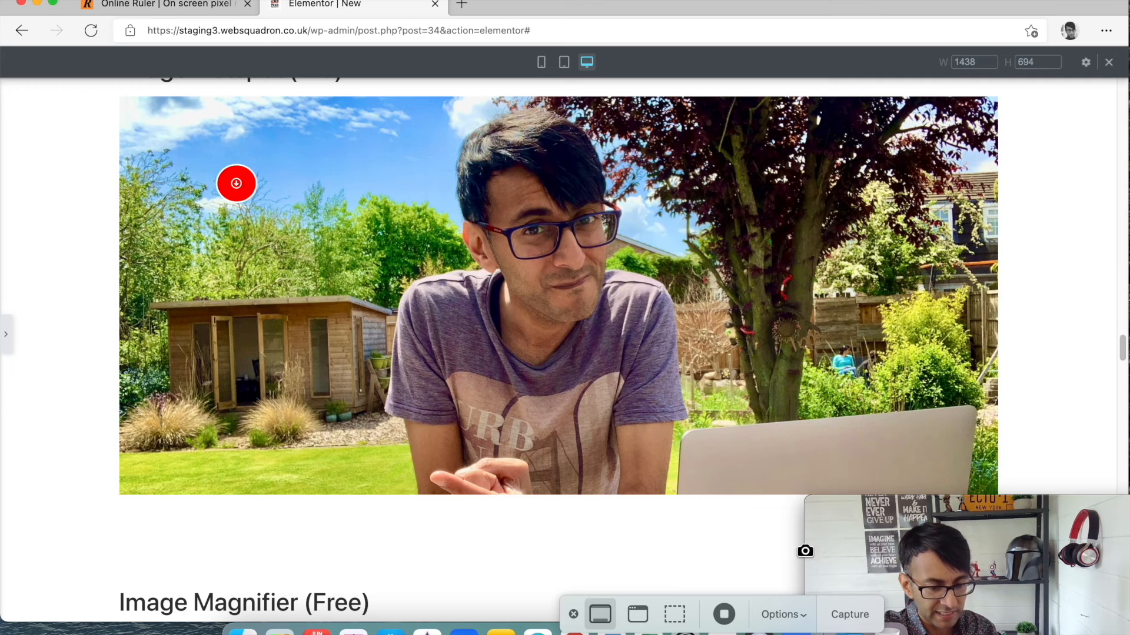
{"action": "left_click", "coordinate": [849, 614]}
{"action": "right_click", "coordinate": [1094, 610]}
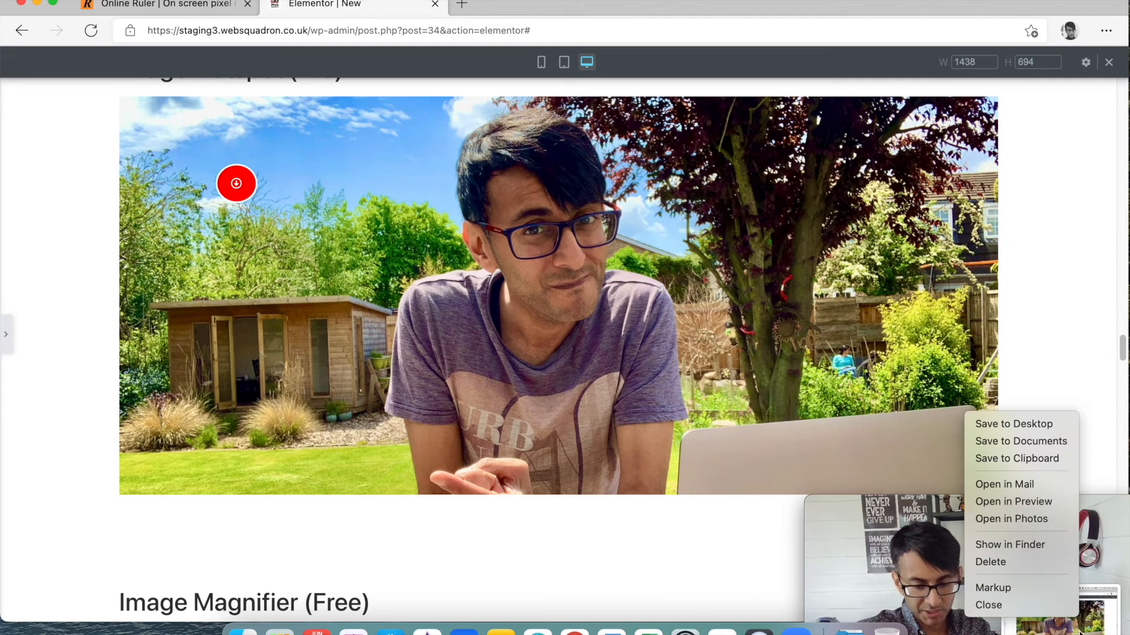
{"action": "left_click", "coordinate": [1016, 458]}
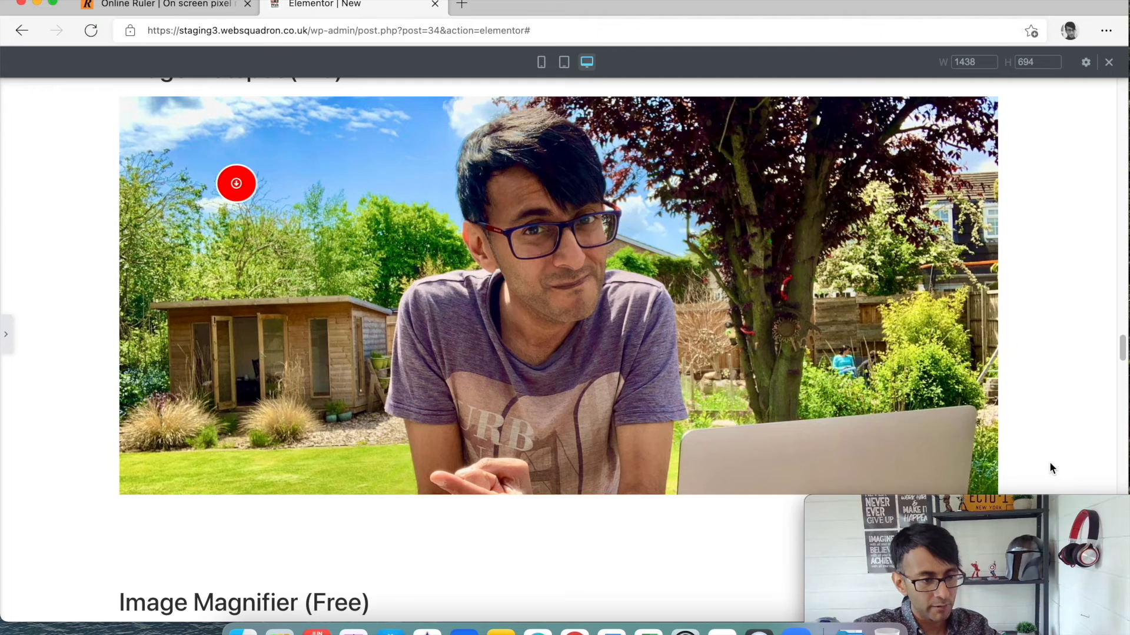
{"action": "left_click", "coordinate": [158, 5]}
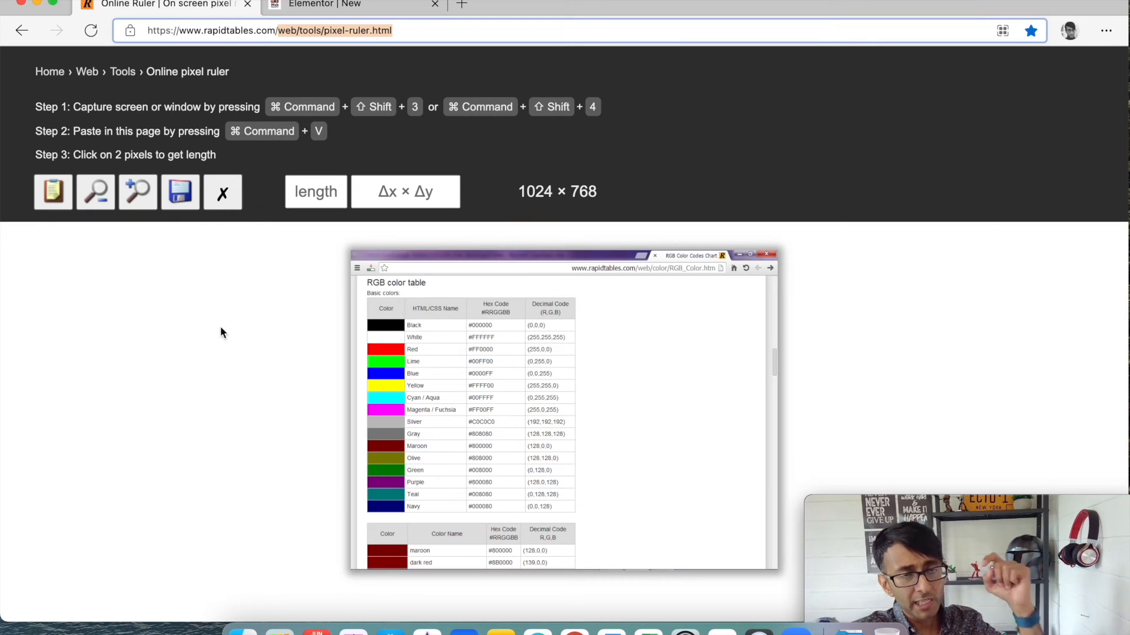
Step: Paste the screenshot, measure the hotspot photo at about 751 × 538 px, and return to Elementor
{"action": "left_click", "coordinate": [198, 355]}
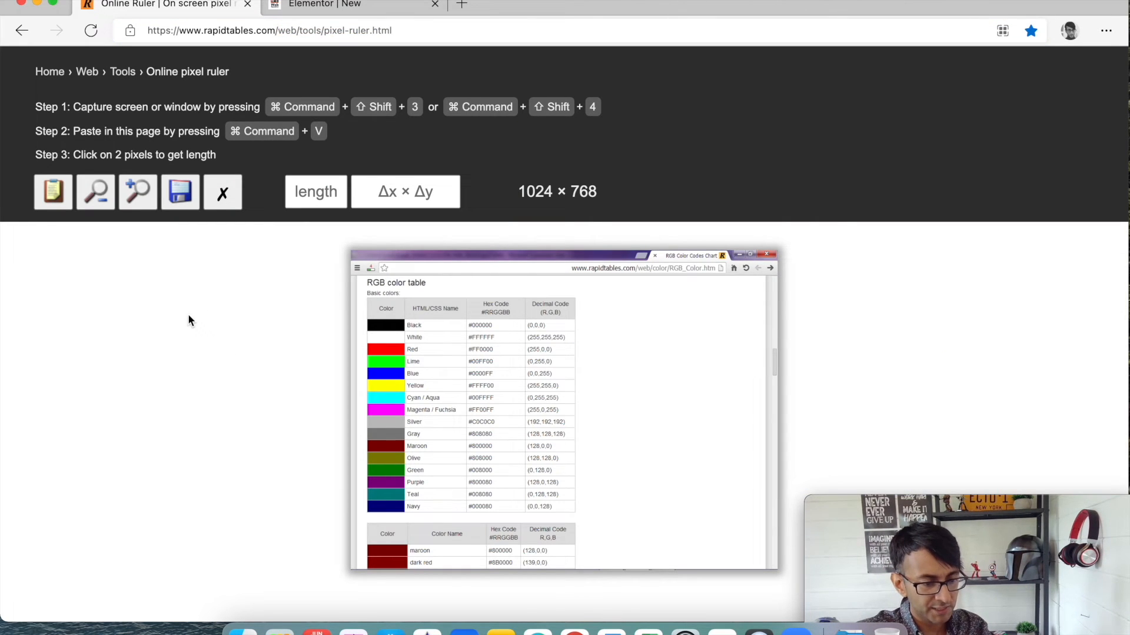
{"action": "key", "text": "super+v"}
{"action": "scroll", "coordinate": [507, 401], "scroll_direction": "down", "scroll_amount": 5}
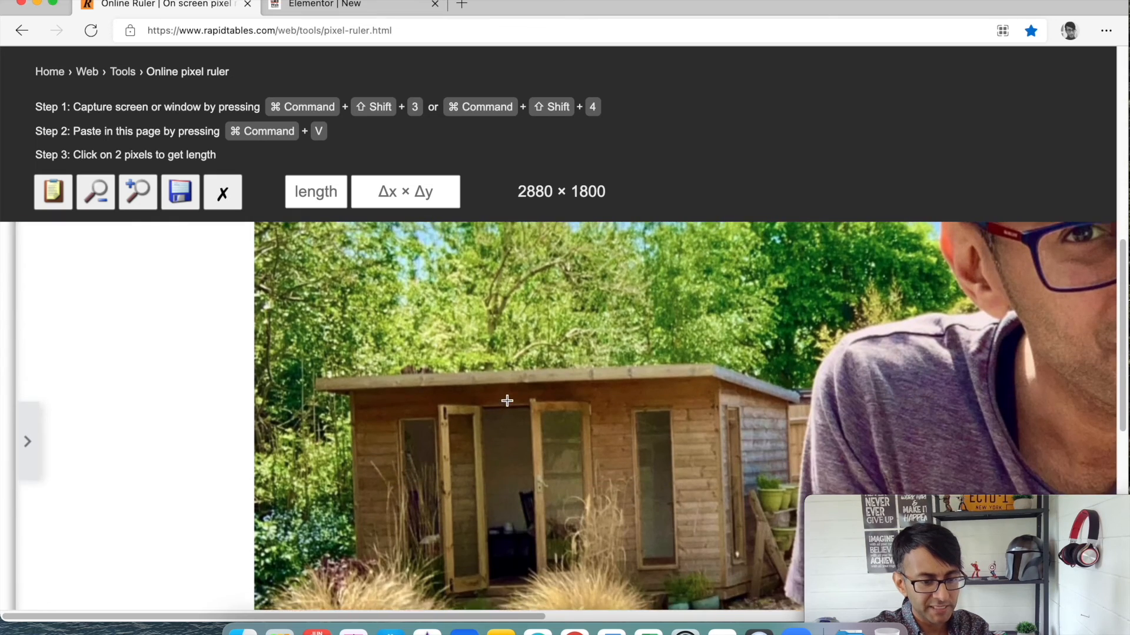
{"action": "scroll", "coordinate": [507, 402], "scroll_direction": "down", "scroll_amount": 1}
{"action": "scroll", "coordinate": [618, 397], "scroll_direction": "down", "scroll_amount": 5}
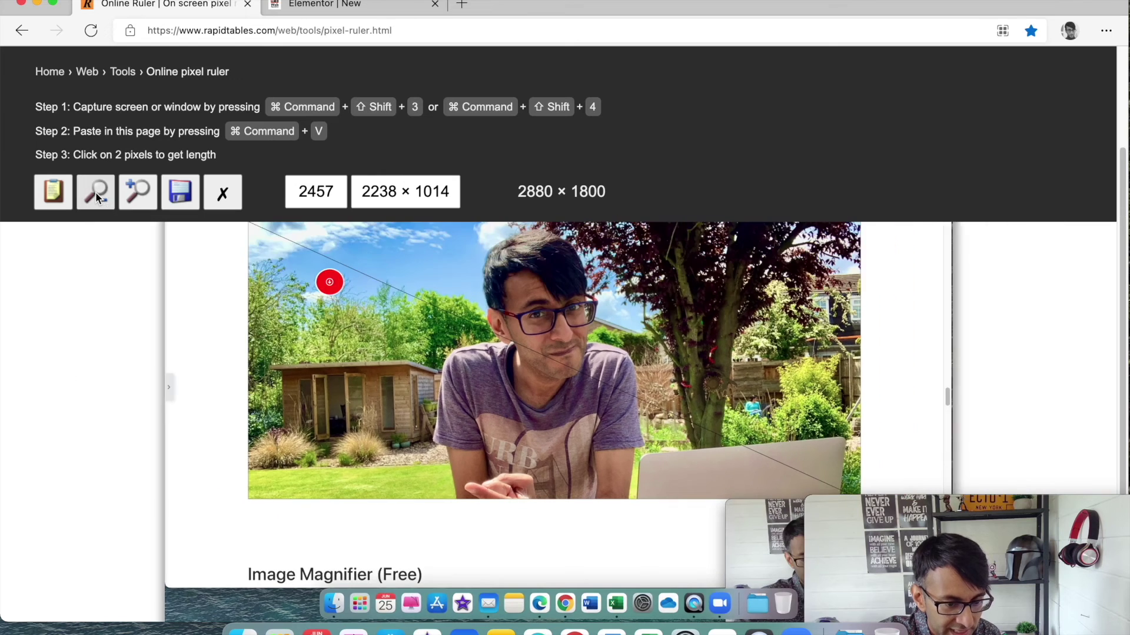
{"action": "left_click", "coordinate": [96, 191]}
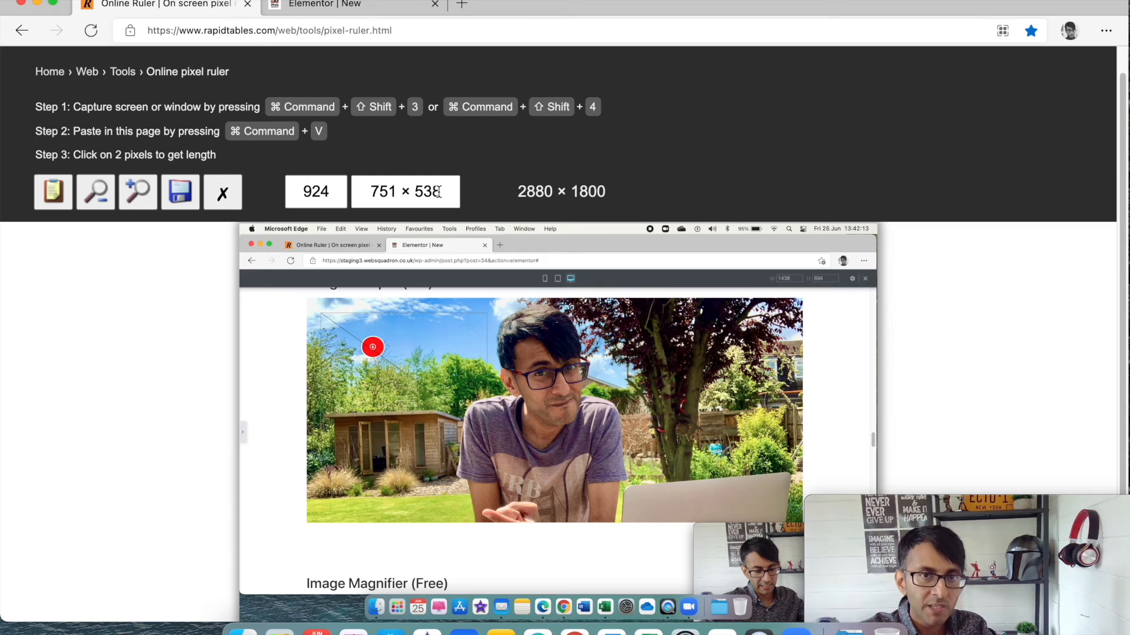
{"action": "left_click", "coordinate": [325, 4]}
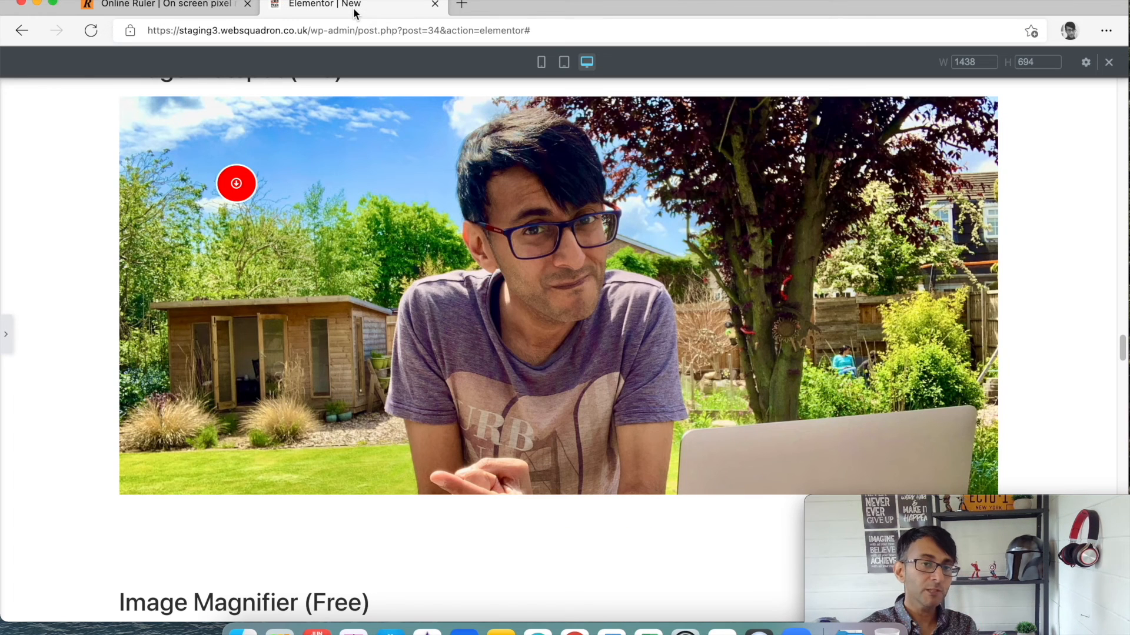